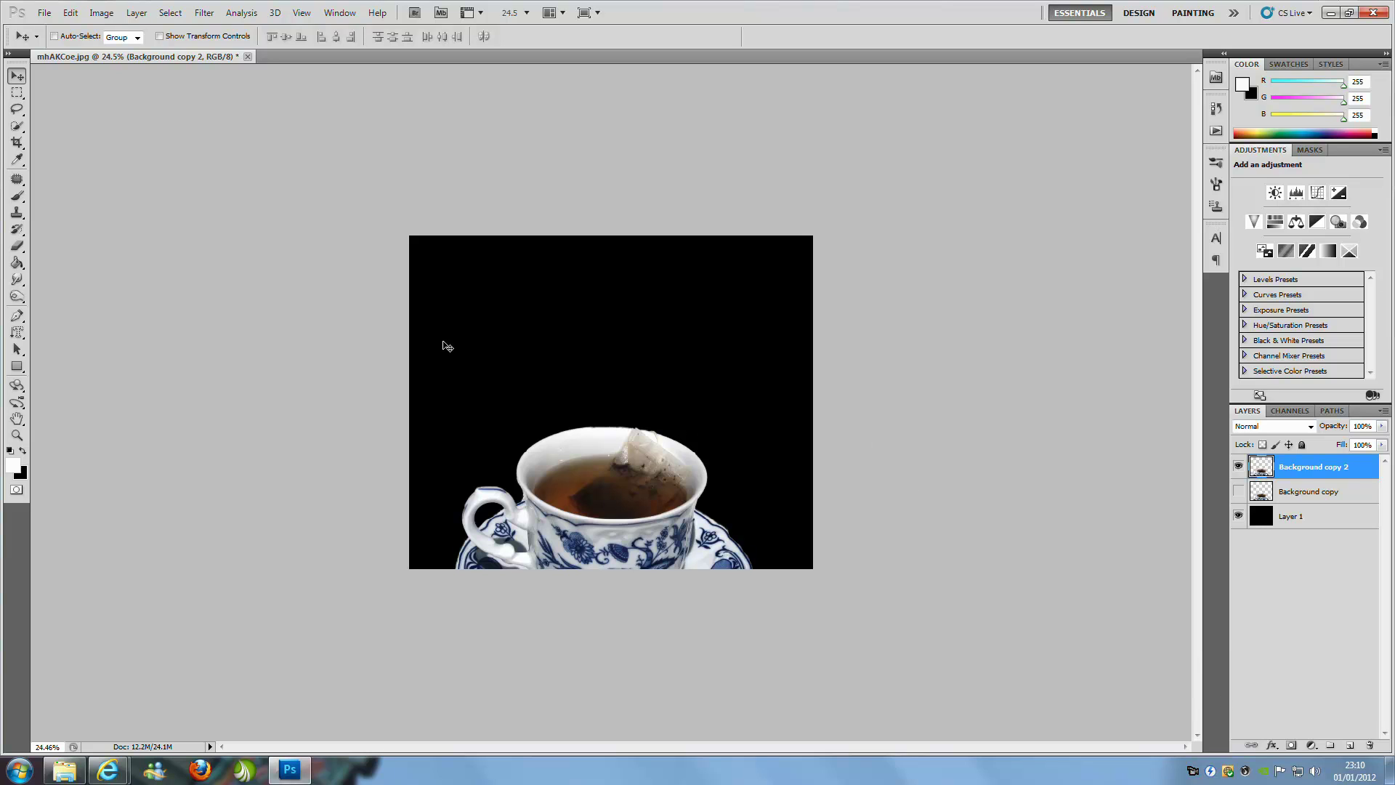
# On a new layer, start a Pen shape-layer outline at the tea surface with the first zigzag corners.
pyautogui.click(16, 316)
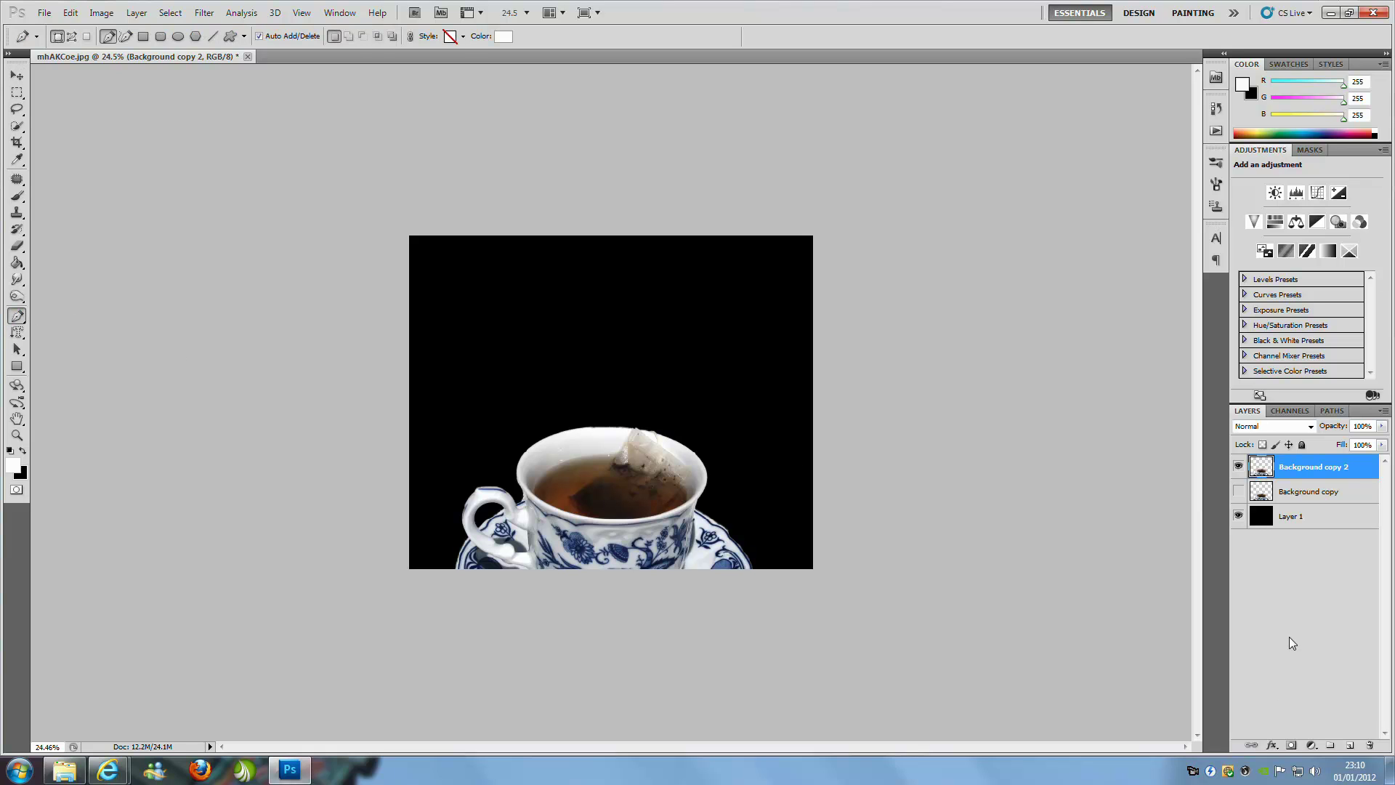
pyautogui.click(1350, 746)
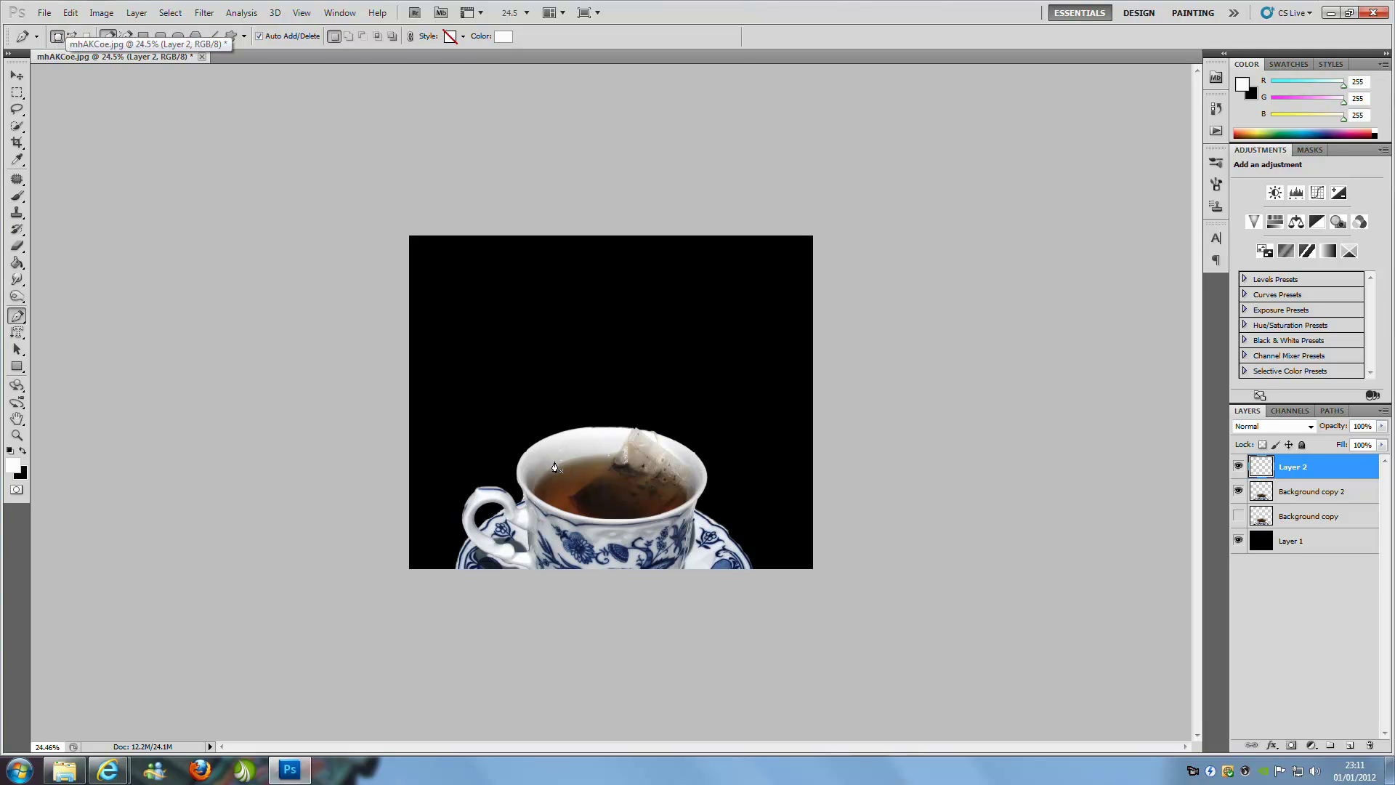
pyautogui.moveTo(555, 460); pyautogui.dragTo(580, 417)
pyautogui.click(523, 396)
pyautogui.click(599, 342)
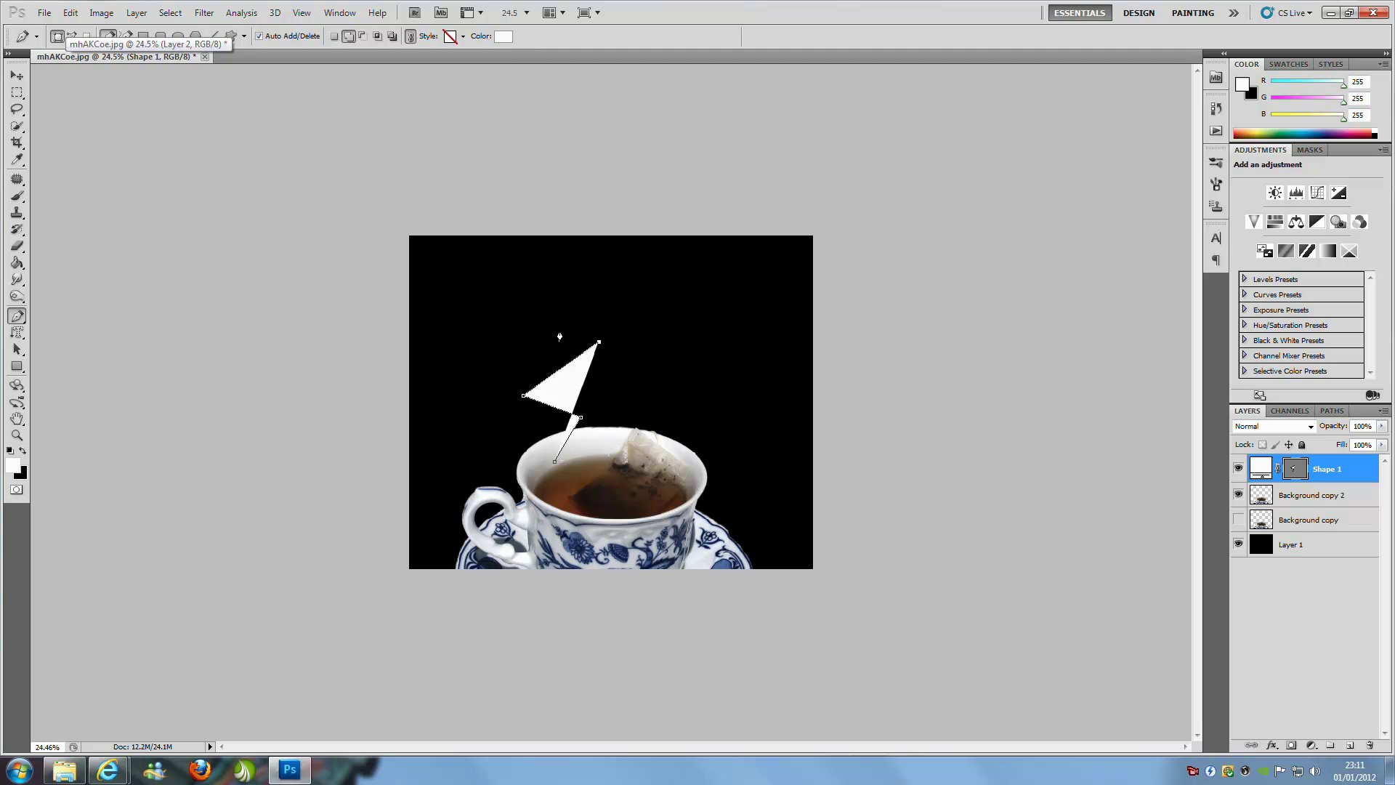
pyautogui.click(521, 334)
# Continue the zigzag up to the top and down the right side, closing it at the cup rim.
pyautogui.click(559, 311)
pyautogui.click(524, 302)
pyautogui.click(530, 272)
pyautogui.click(579, 274)
pyautogui.click(647, 341)
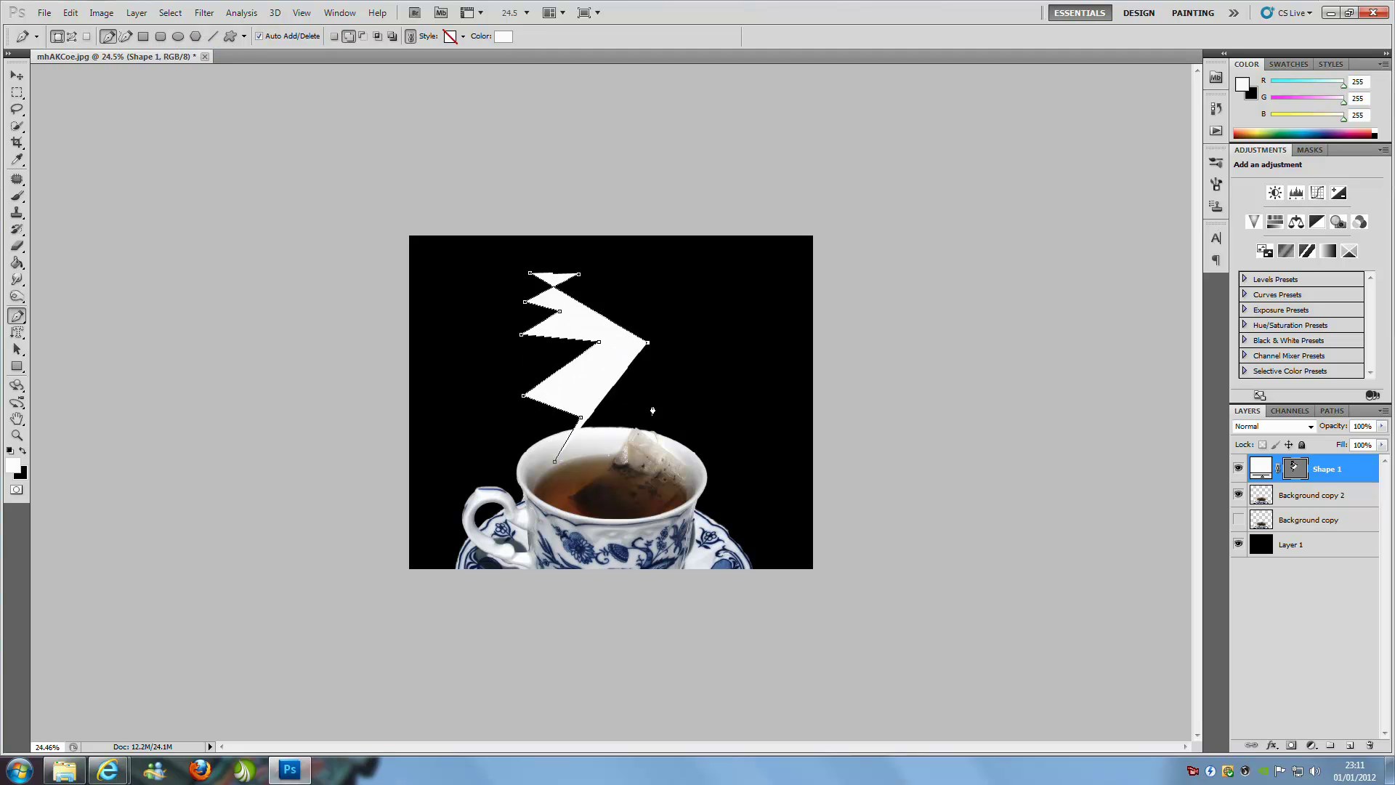
pyautogui.click(661, 414)
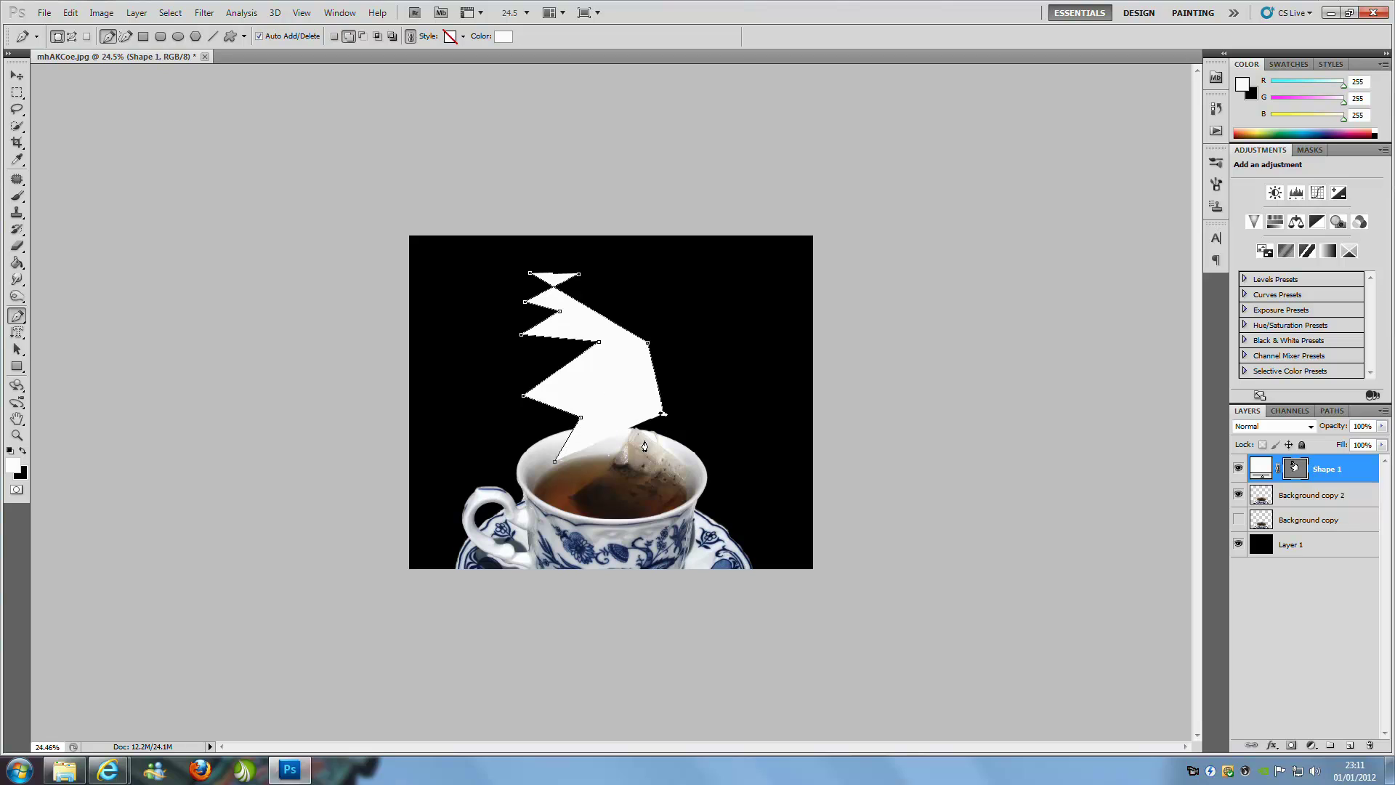
pyautogui.click(678, 472)
pyautogui.click(533, 481)
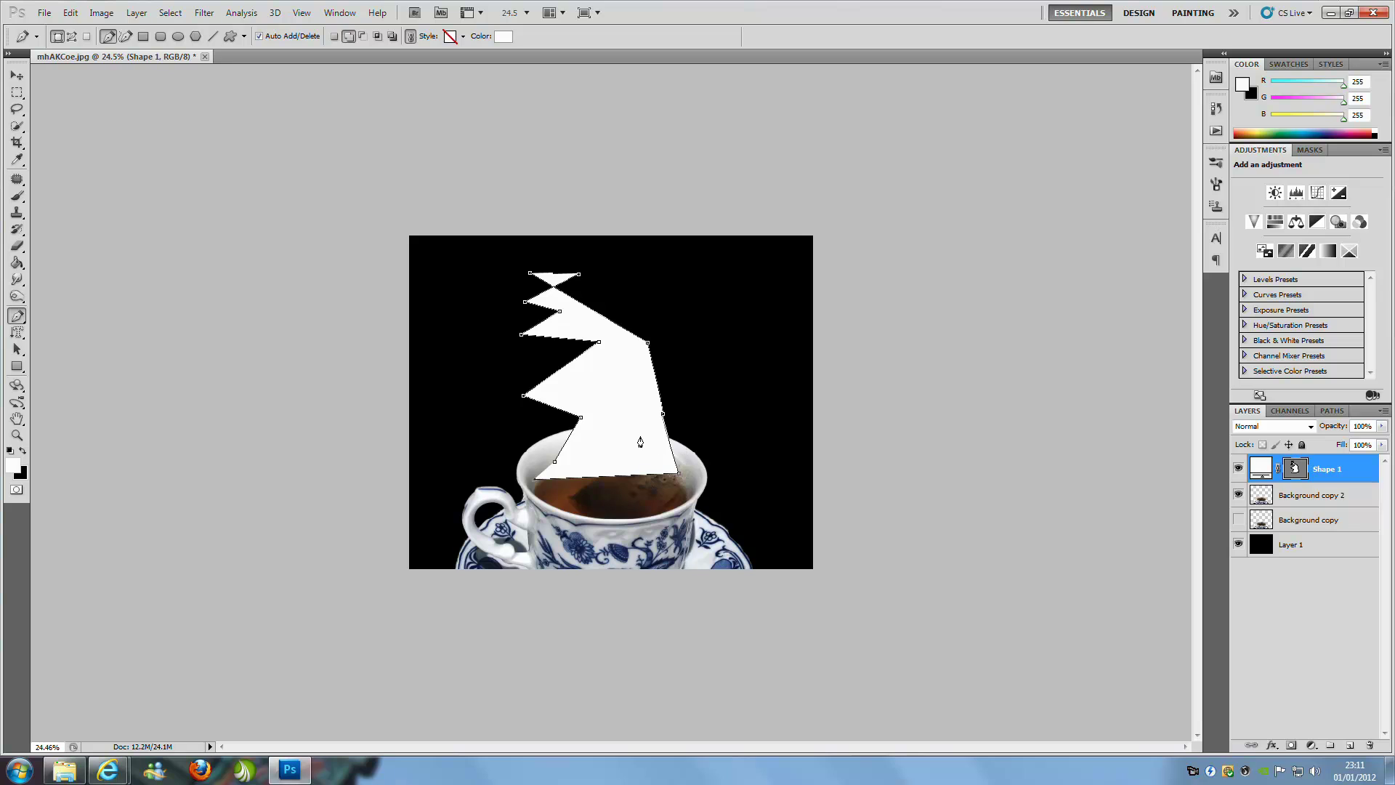
# Rasterize the Shape 1 steam and apply a Gaussian Blur to feather its edges.
pyautogui.click(207, 14)
pyautogui.moveTo(234, 148)
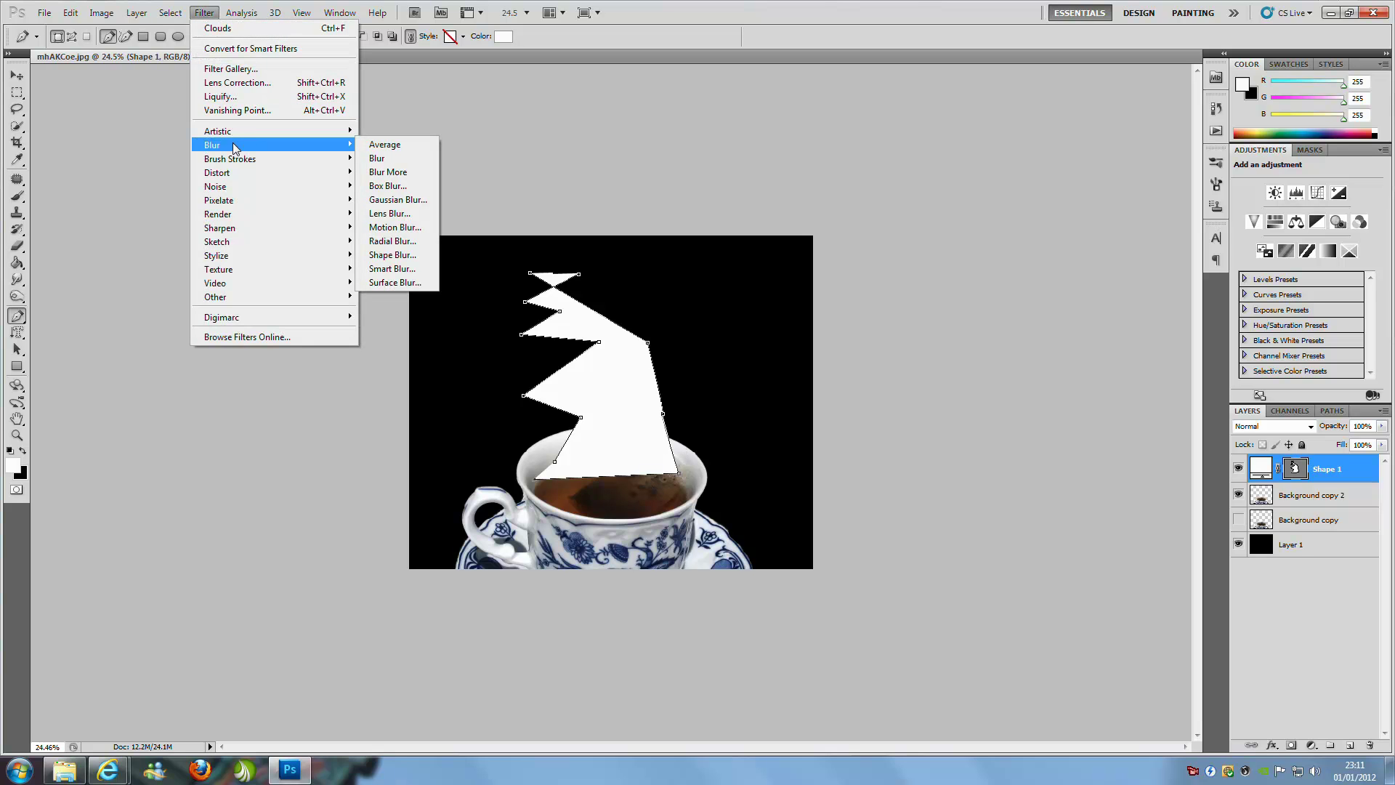
pyautogui.click(399, 200)
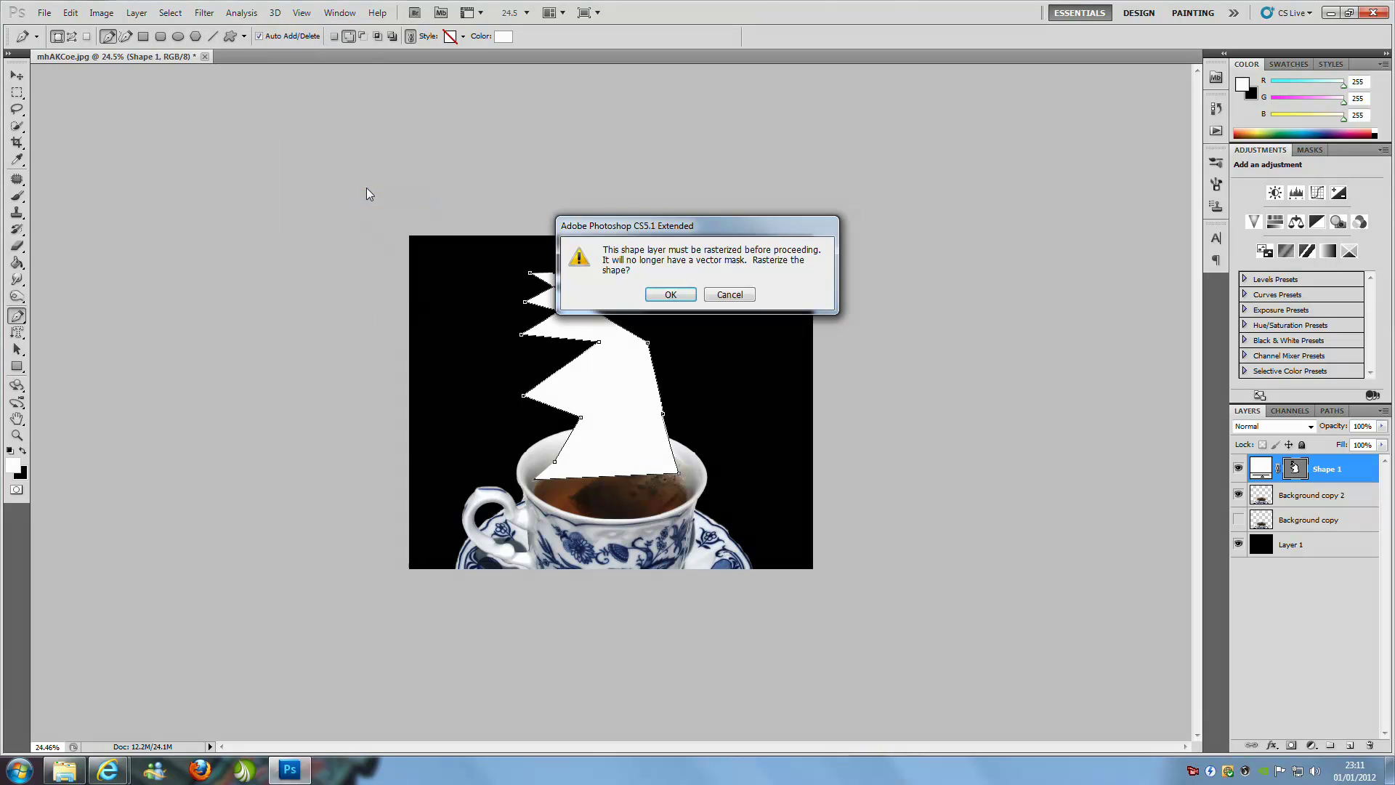
pyautogui.click(670, 295)
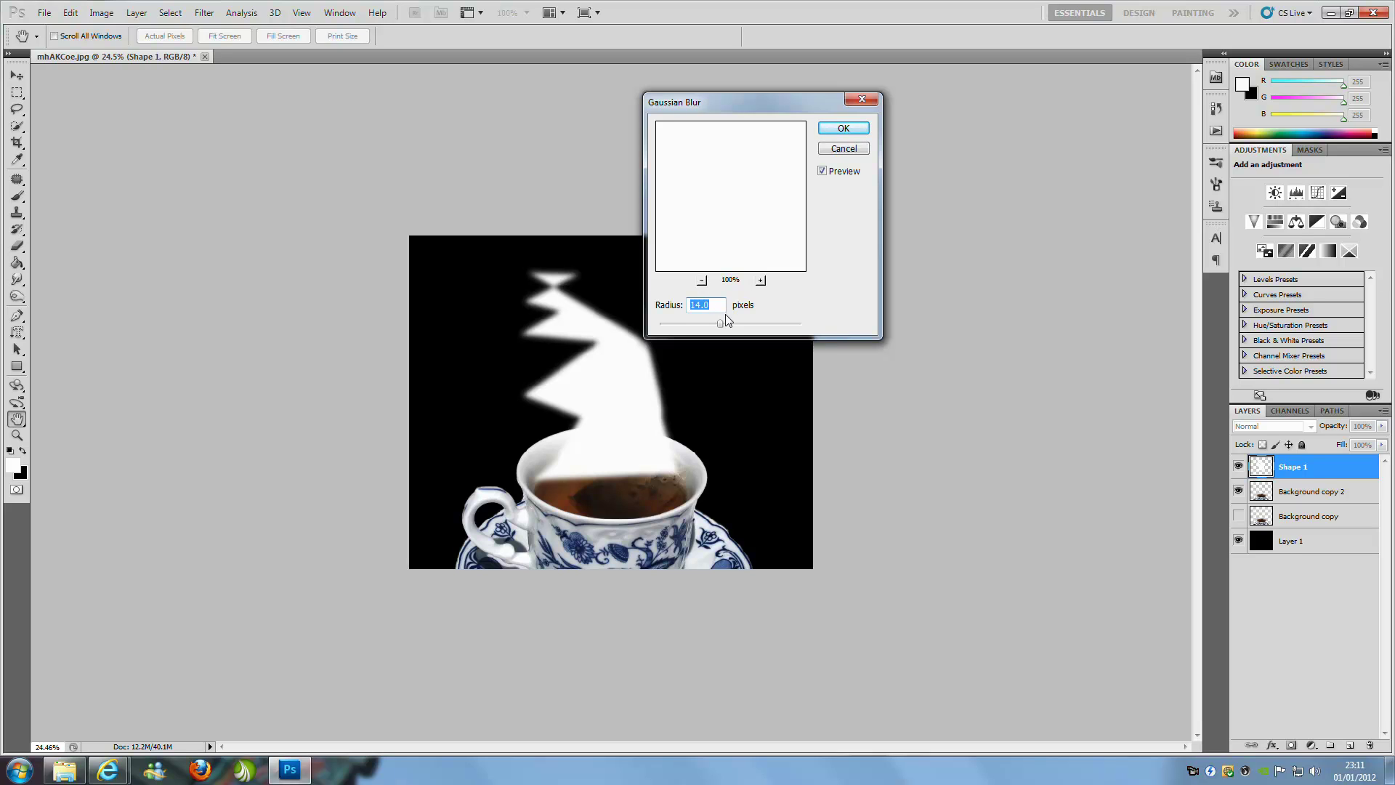
pyautogui.click(843, 129)
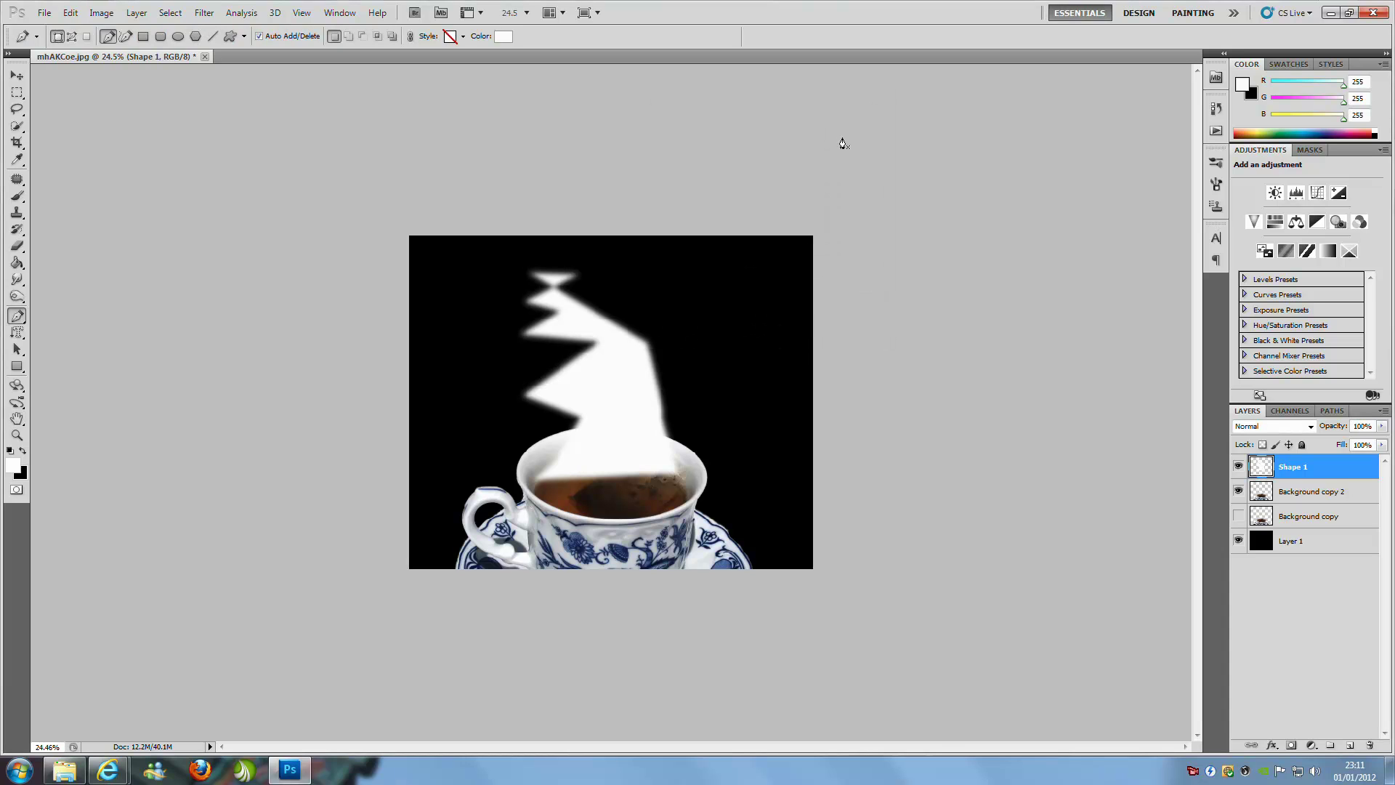
# Apply the Wave distortion to the blurred steam, then reapply it a second time.
pyautogui.click(206, 16)
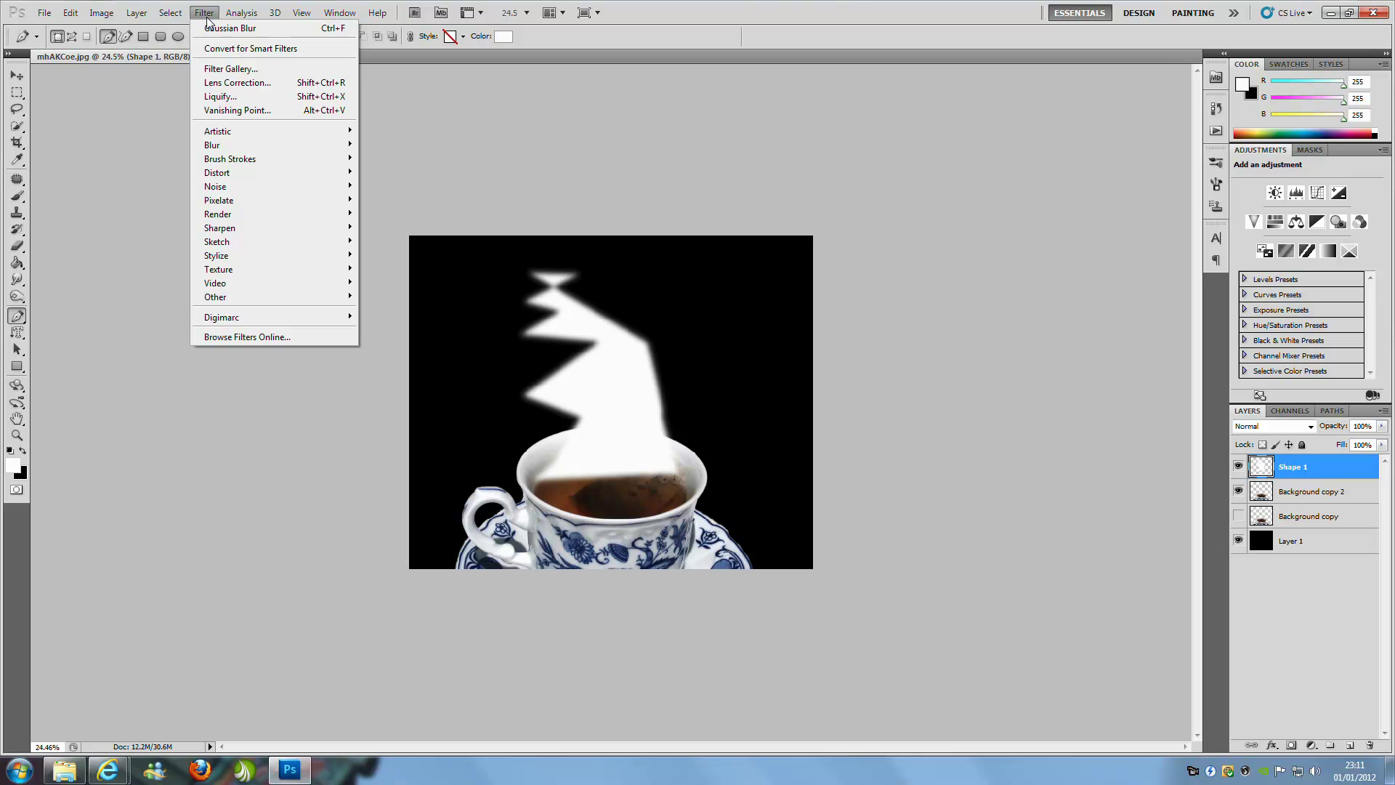
pyautogui.moveTo(264, 173)
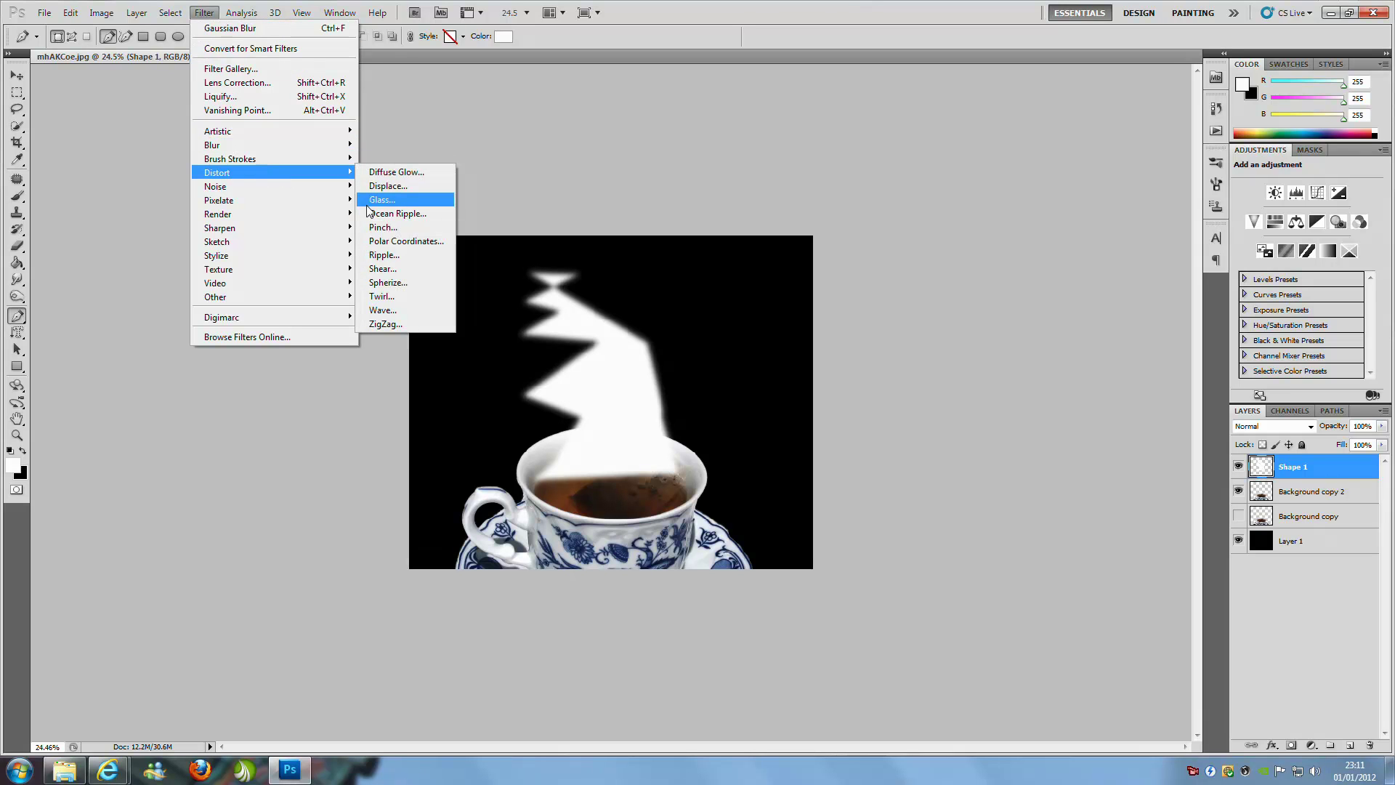
pyautogui.click(387, 312)
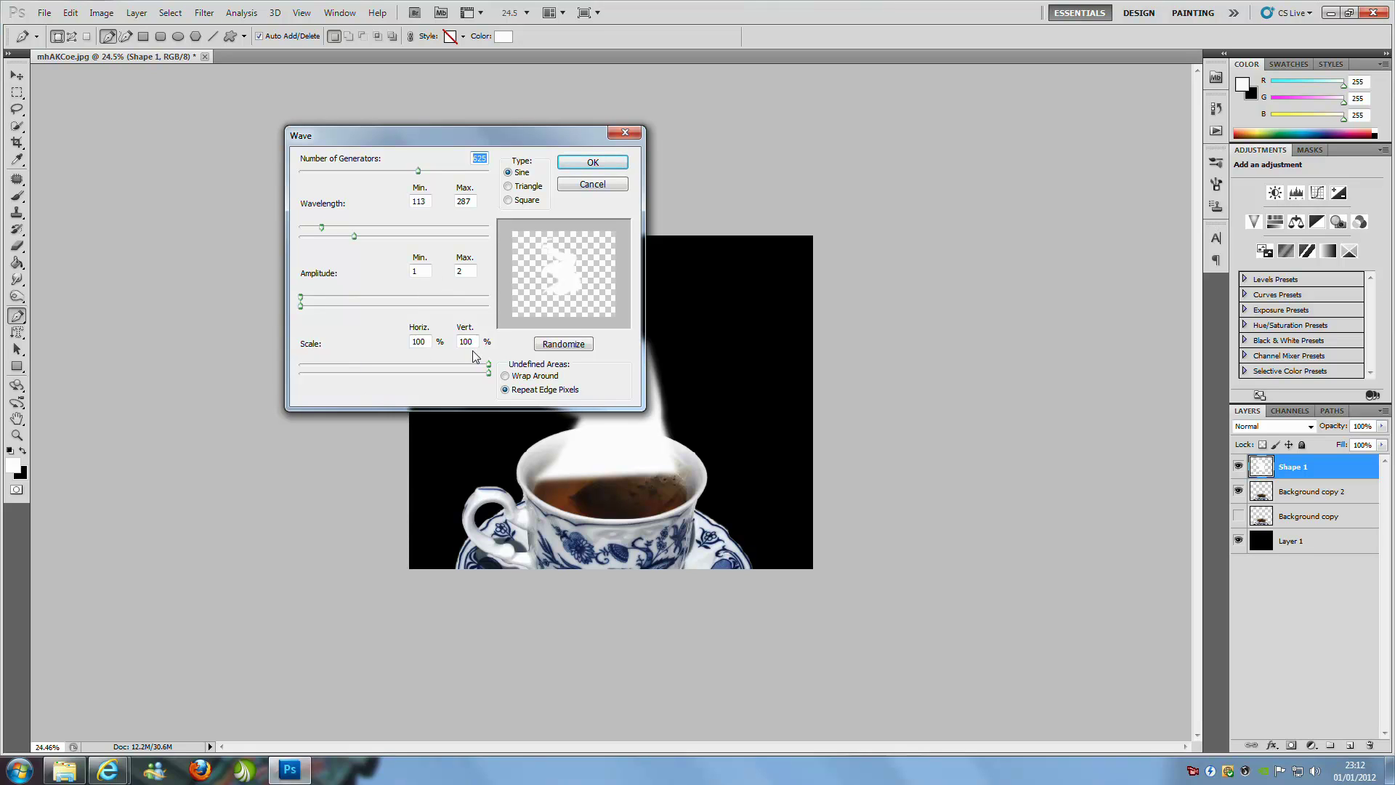
pyautogui.click(613, 161)
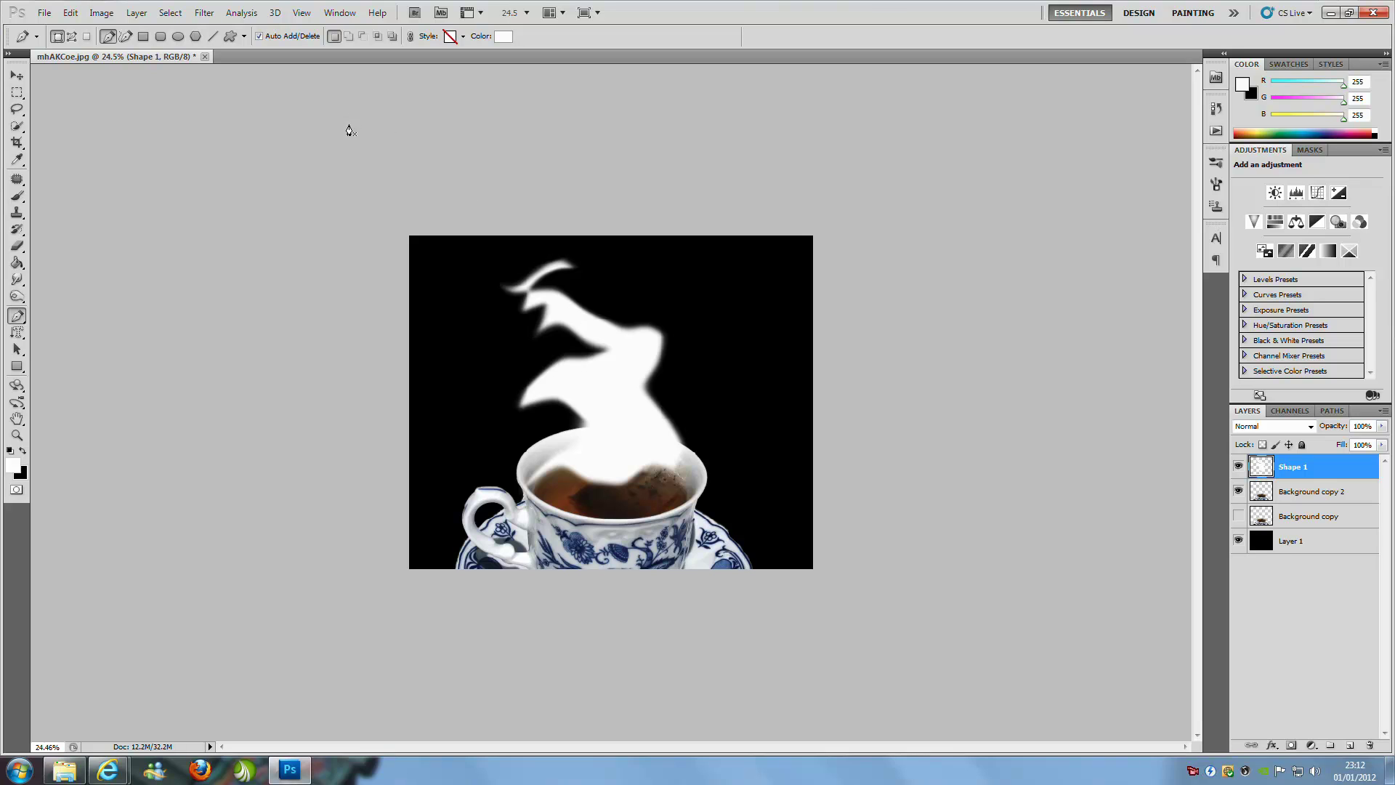
pyautogui.click(202, 14)
pyautogui.click(215, 28)
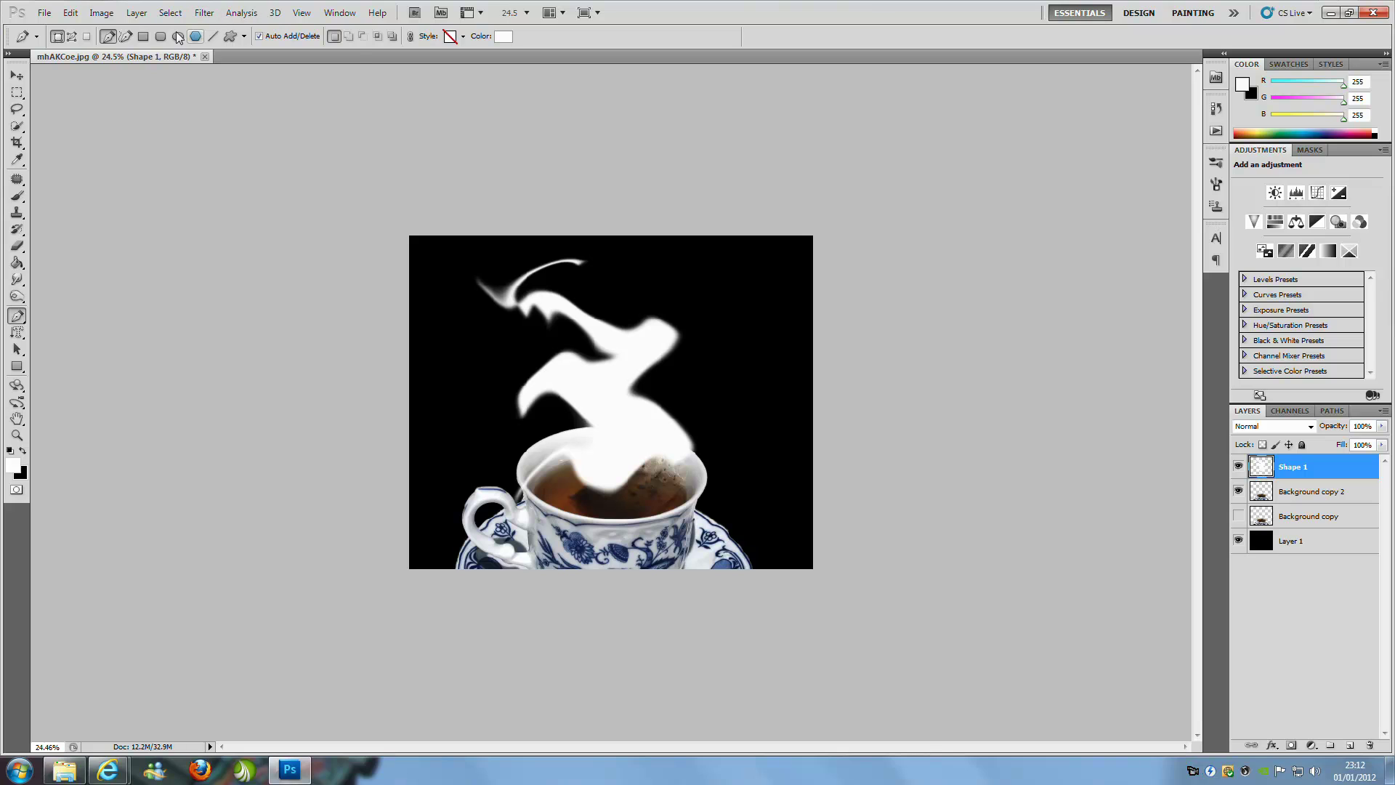
# Apply a ZigZag distortion with 4 ridges in Around Center style to the steam.
pyautogui.click(202, 15)
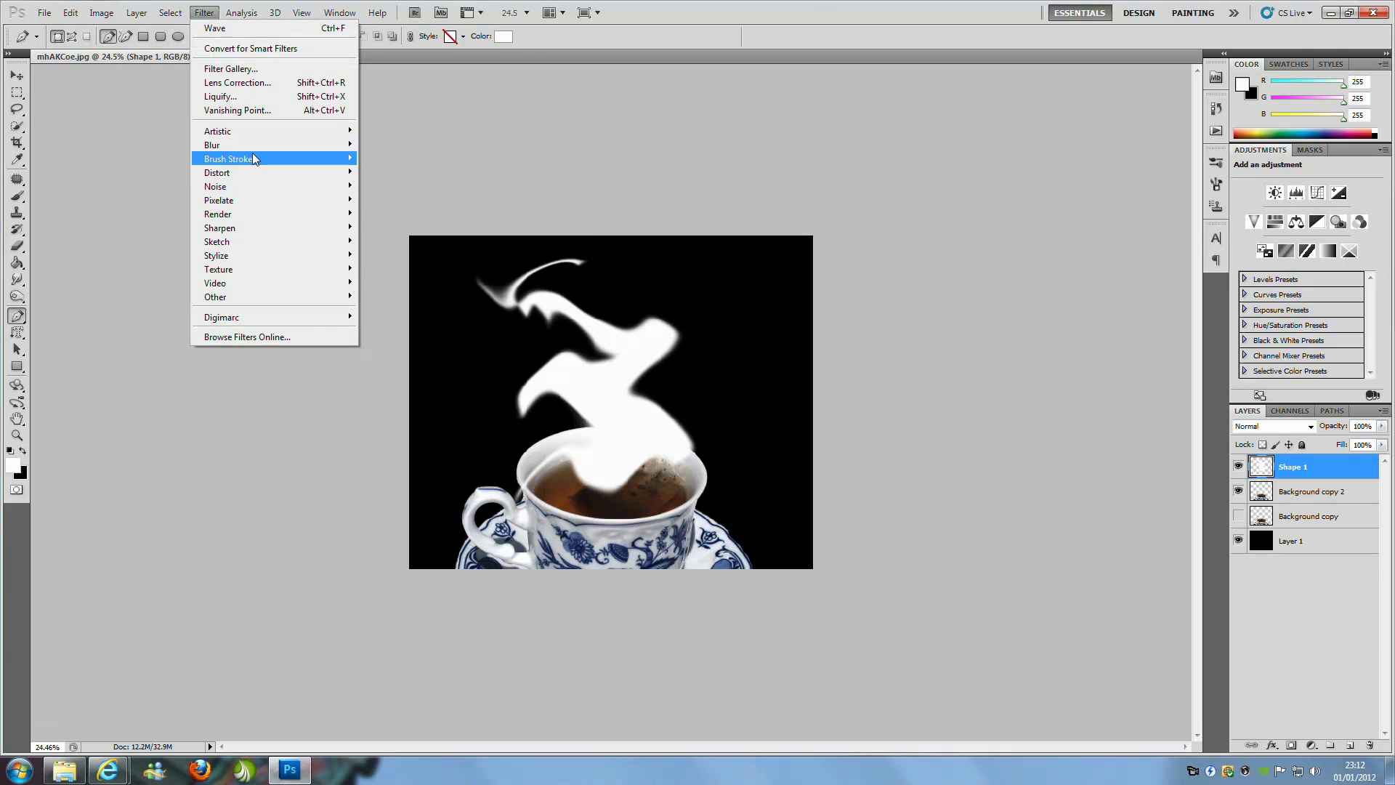
pyautogui.moveTo(256, 172)
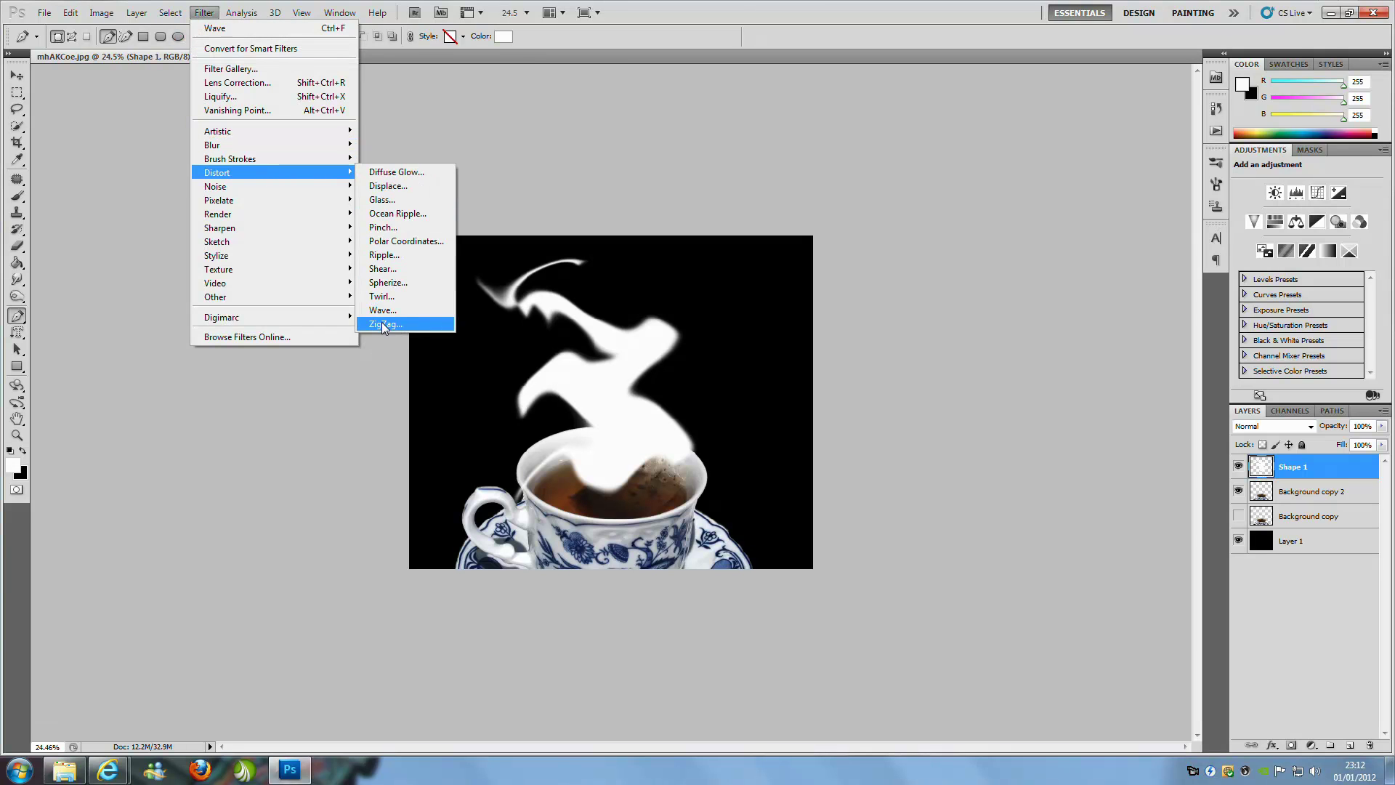
pyautogui.click(381, 321)
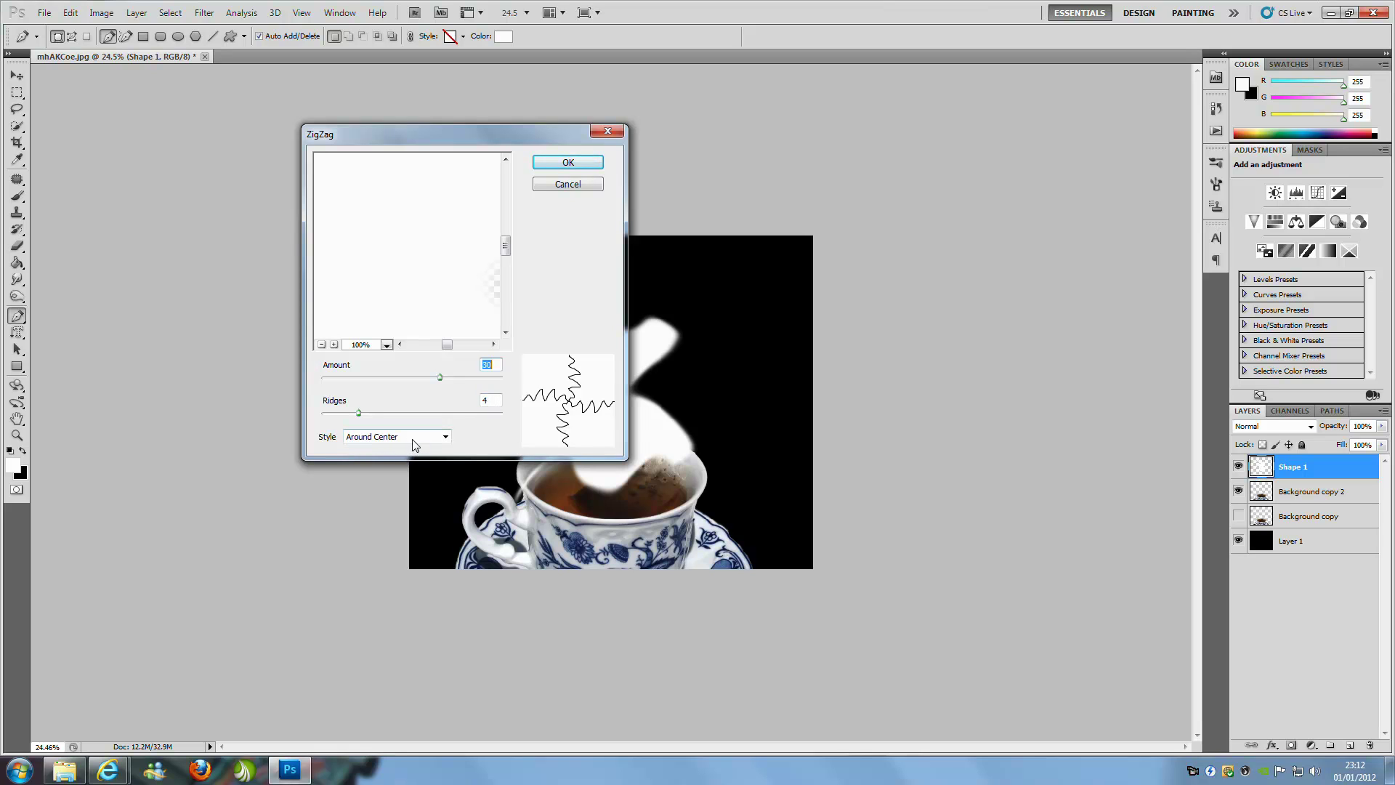
pyautogui.click(569, 162)
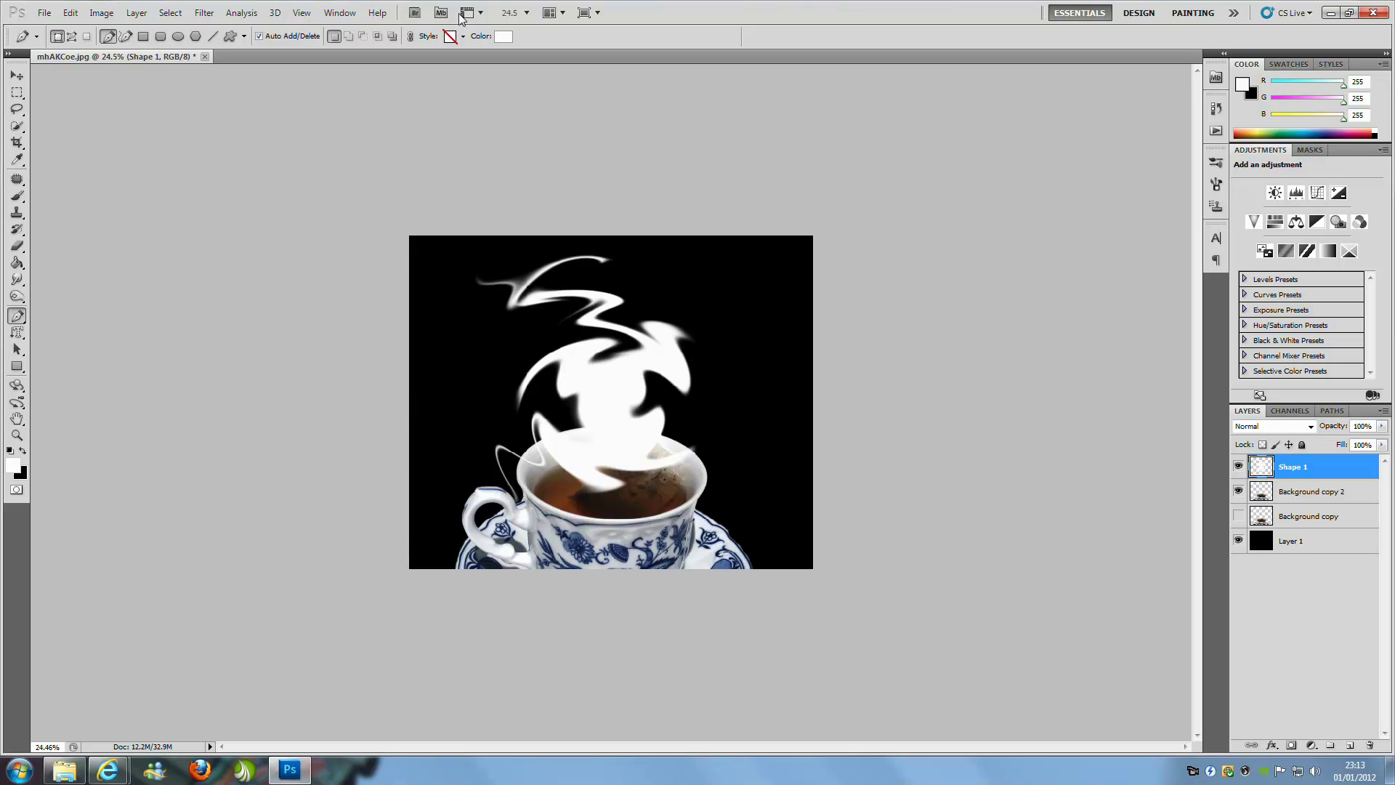
# Apply a Surface Blur with radius 62 and threshold 214 to the swirled steam.
pyautogui.click(206, 13)
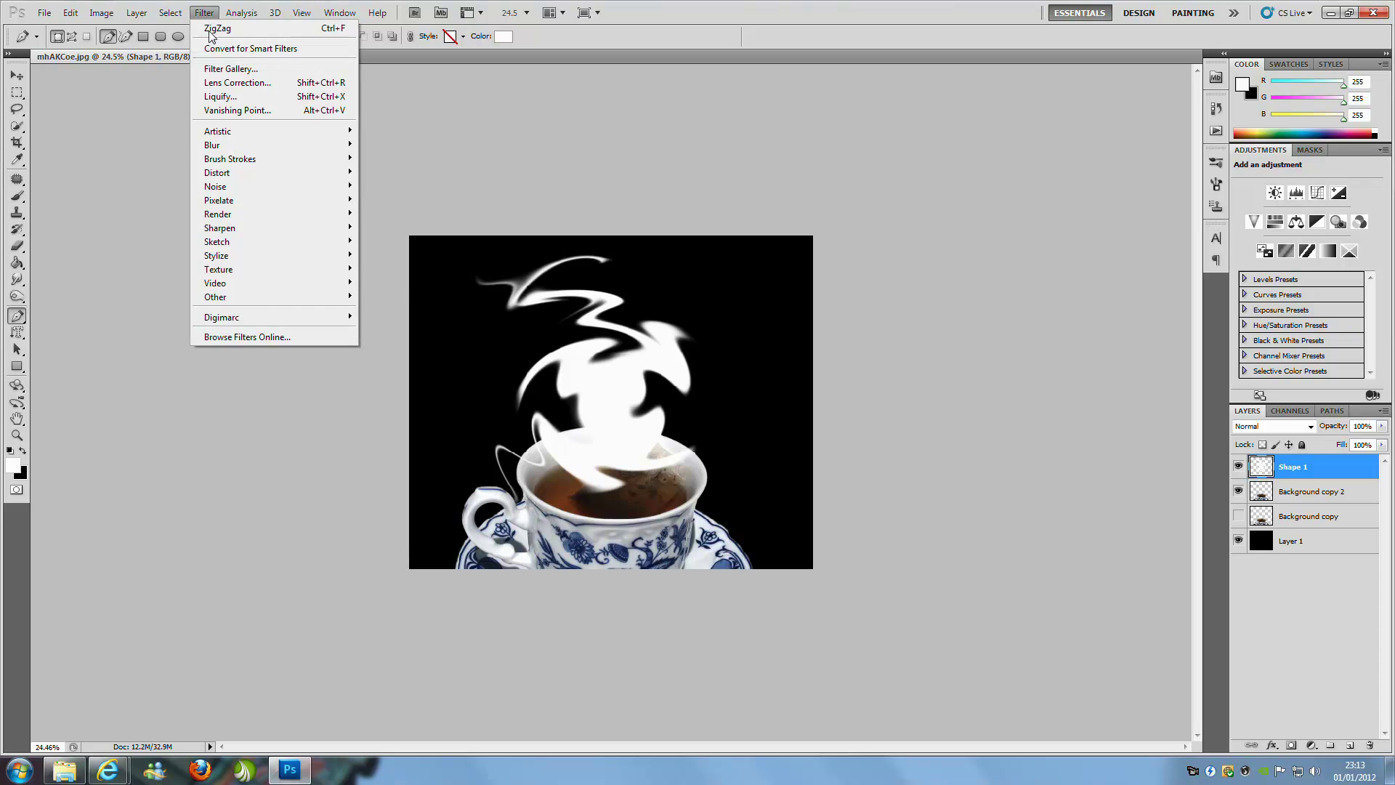
pyautogui.moveTo(238, 147)
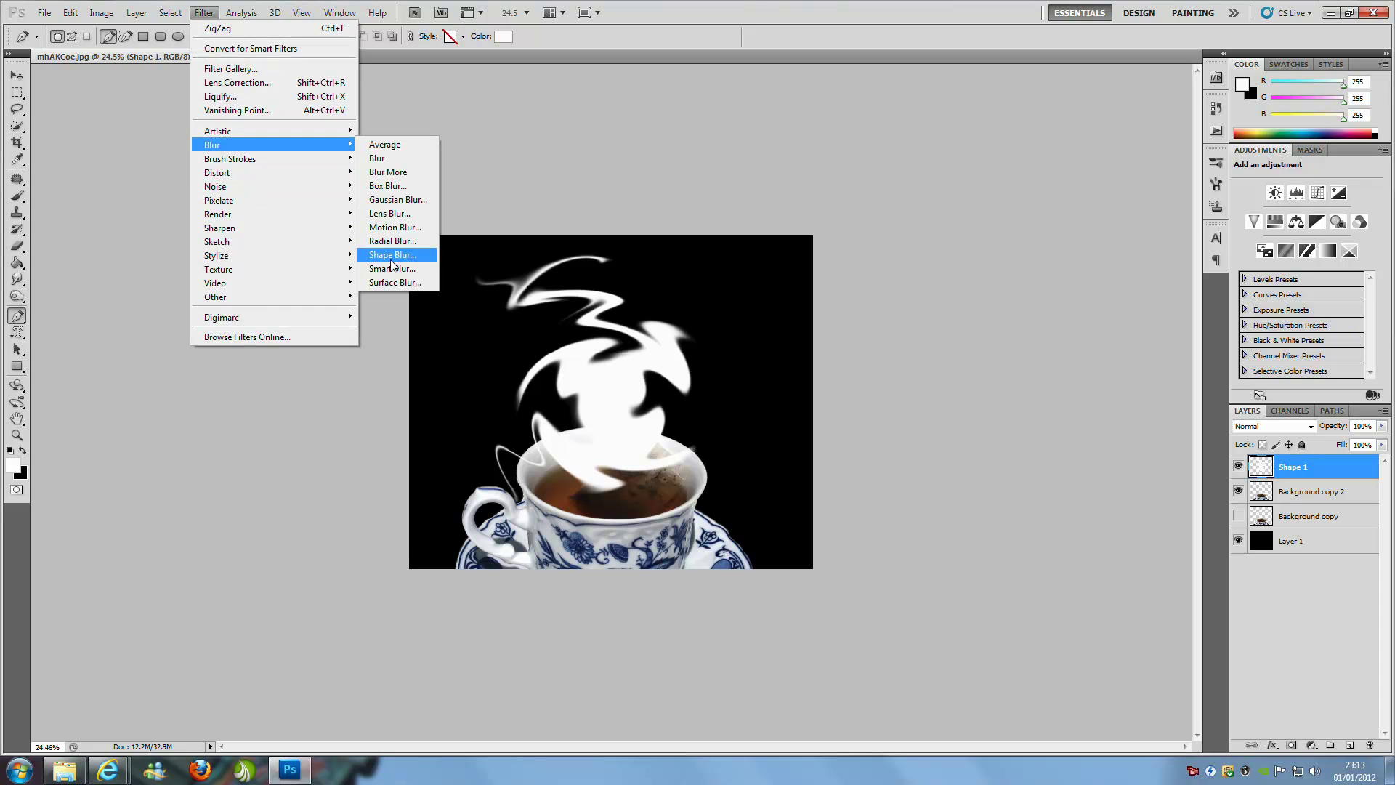
pyautogui.click(381, 282)
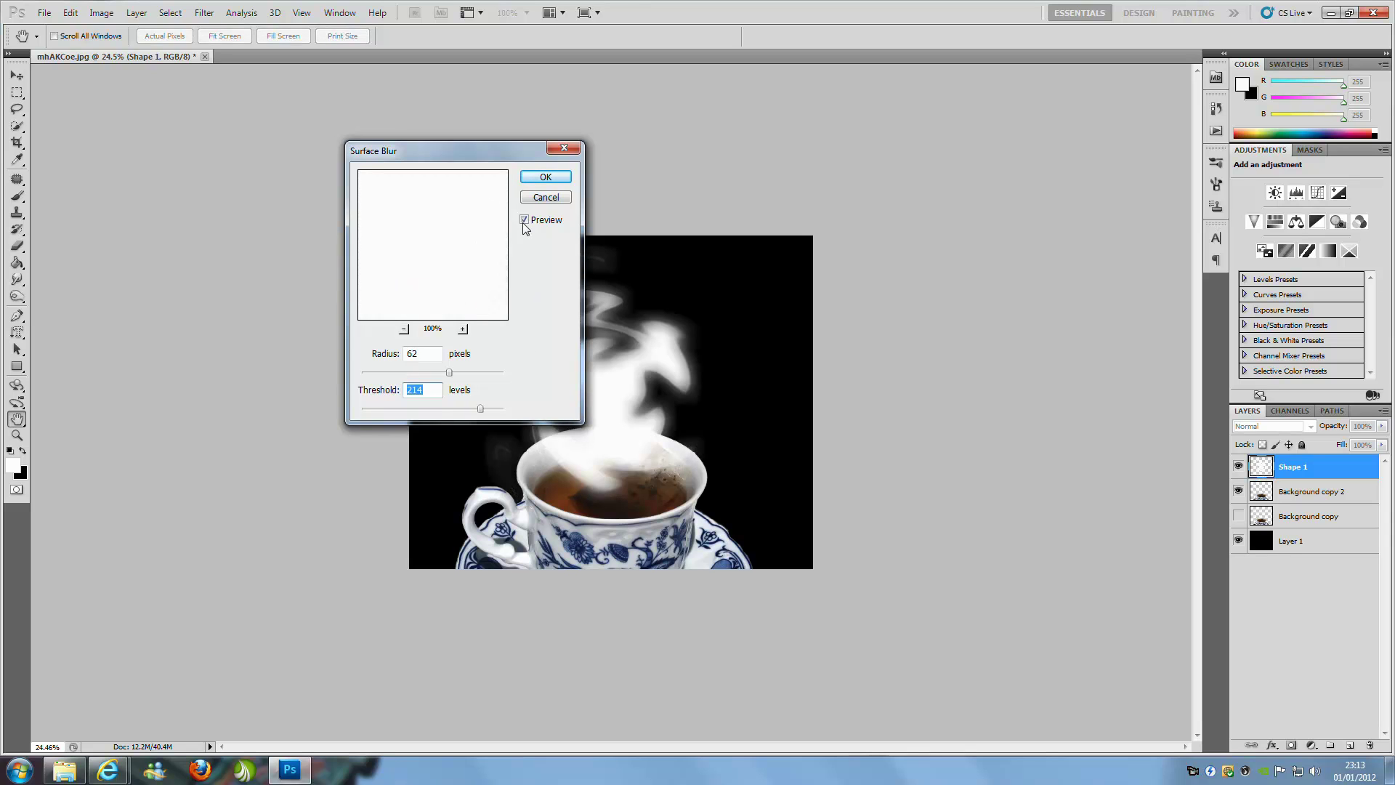
pyautogui.click(545, 178)
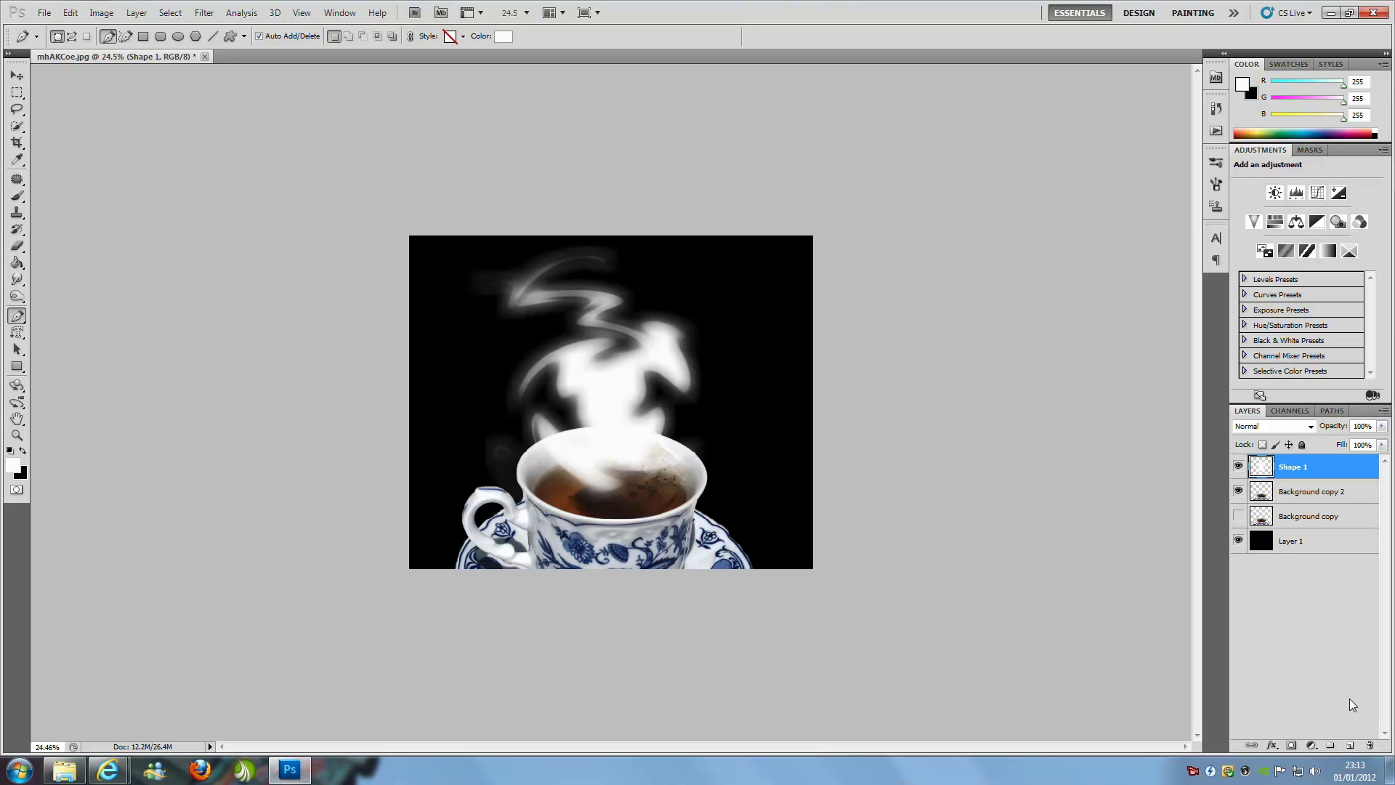
# On a new Layer 2, render Clouds inside the steam selection and set the layer to Overlay.
pyautogui.click(1350, 746)
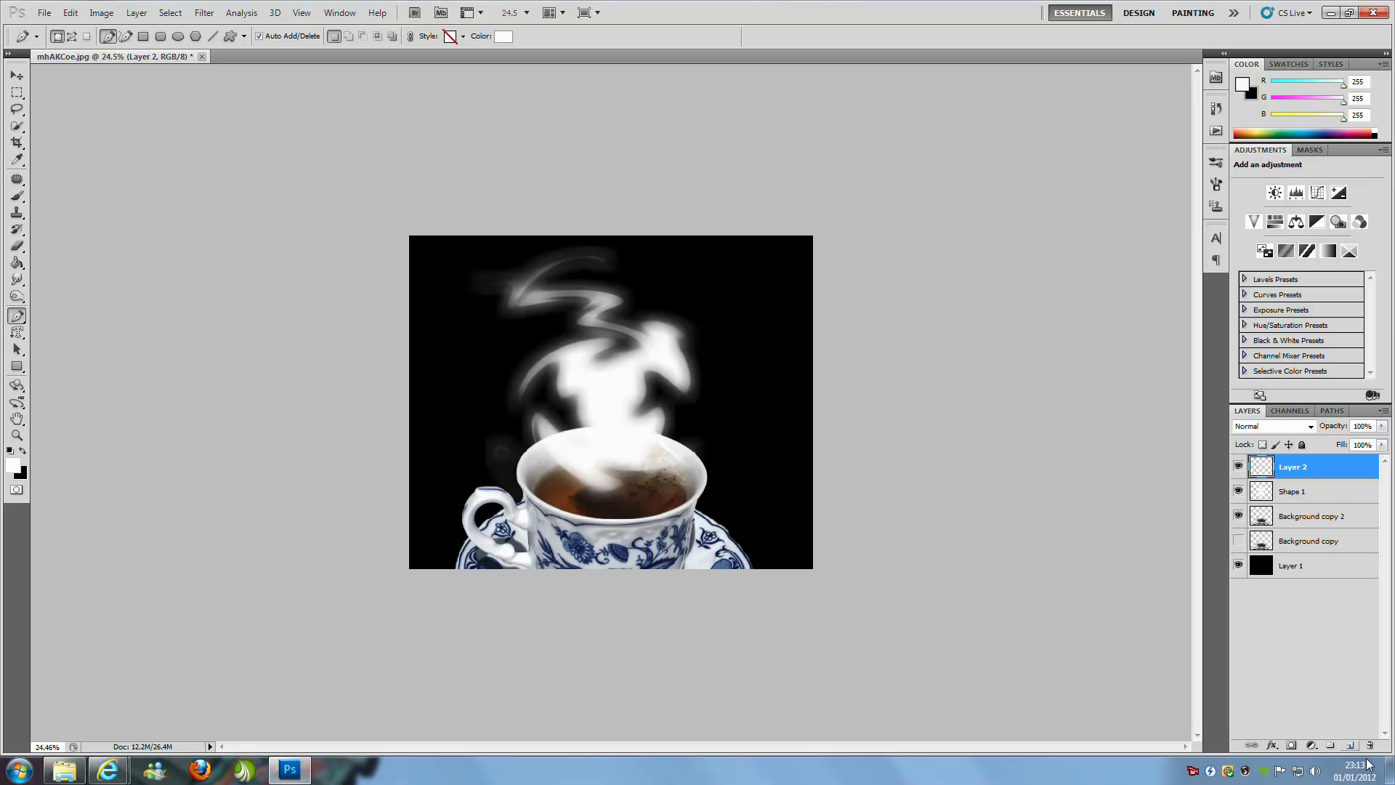
pyautogui.keyDown('ctrl'); pyautogui.click(1263, 495); pyautogui.keyUp('ctrl')
pyautogui.click(204, 12)
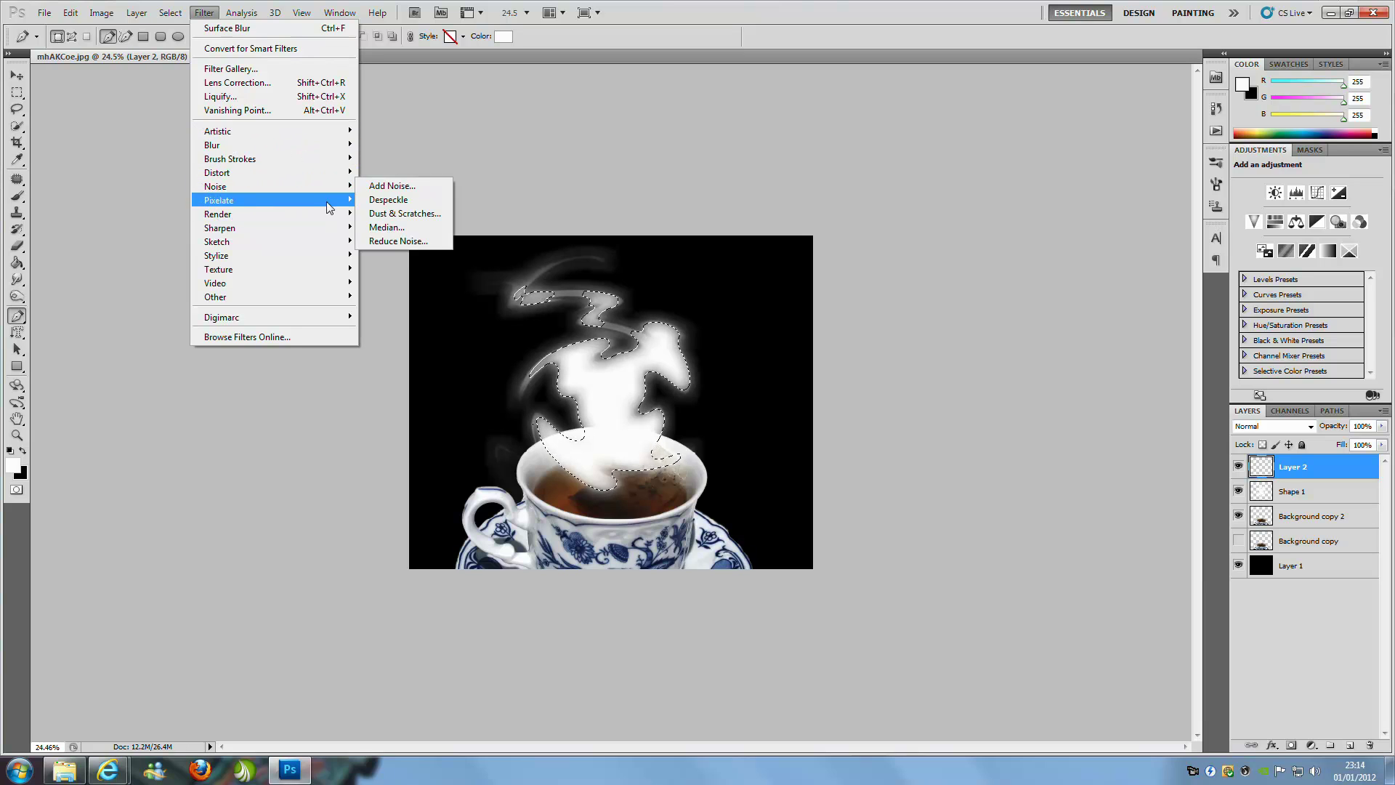
pyautogui.moveTo(324, 213)
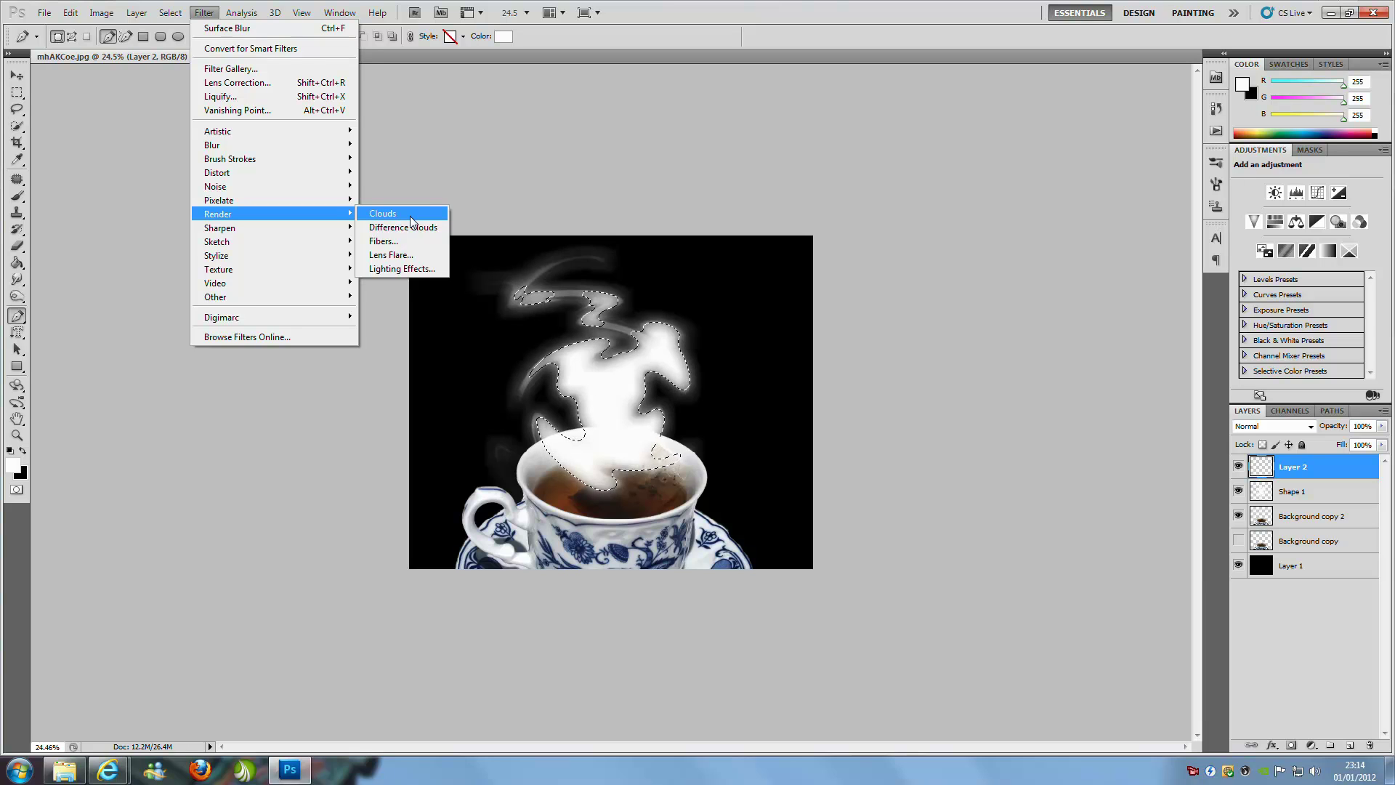
pyautogui.click(411, 220)
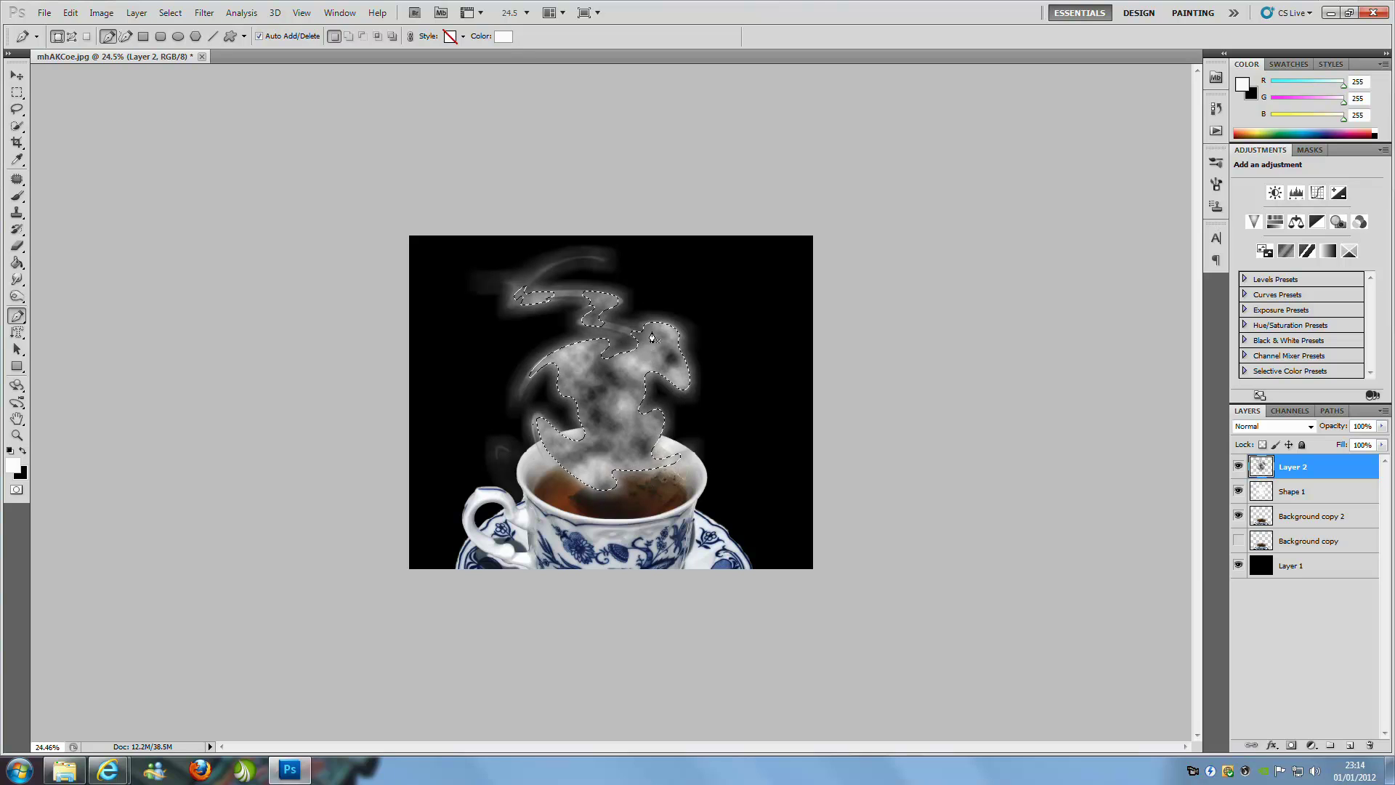
pyautogui.click(1290, 429)
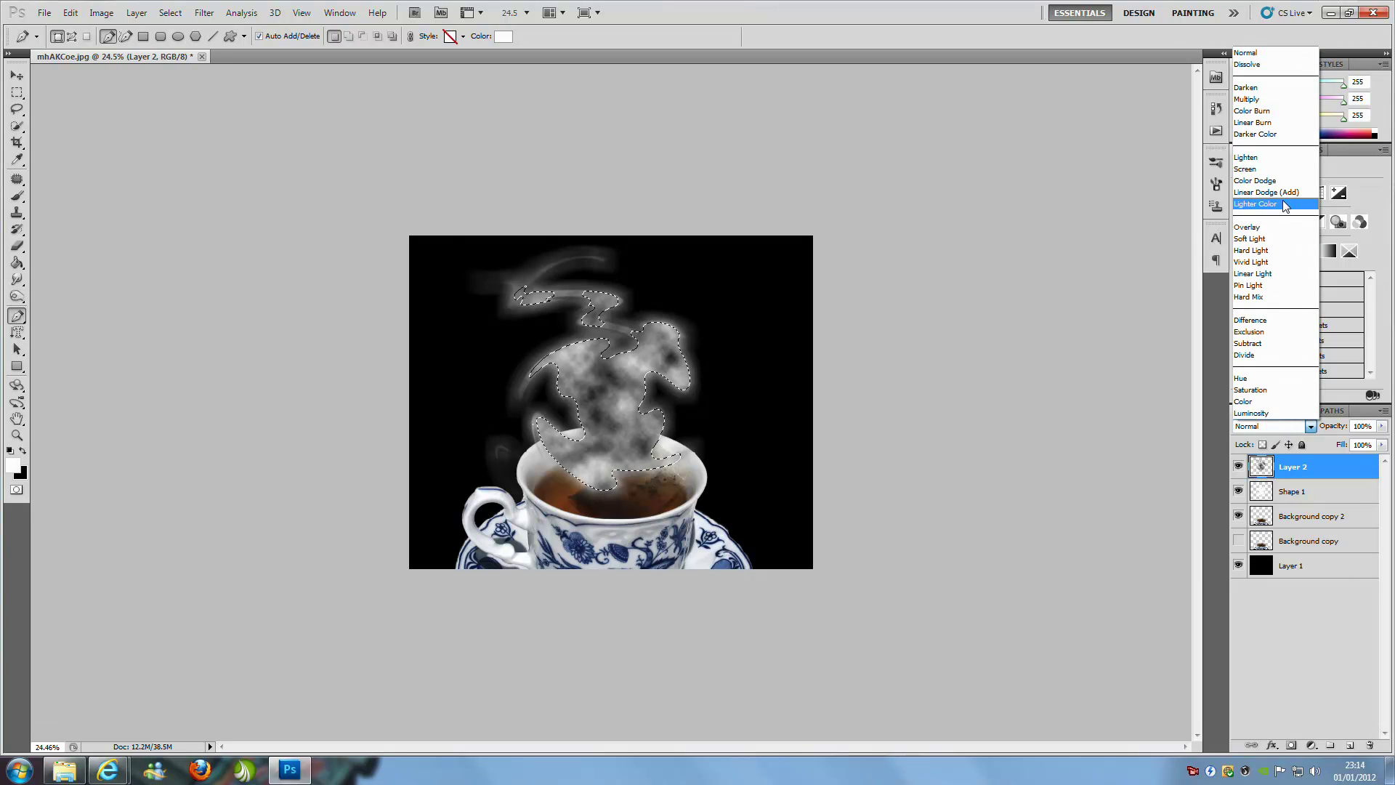
pyautogui.click(1252, 227)
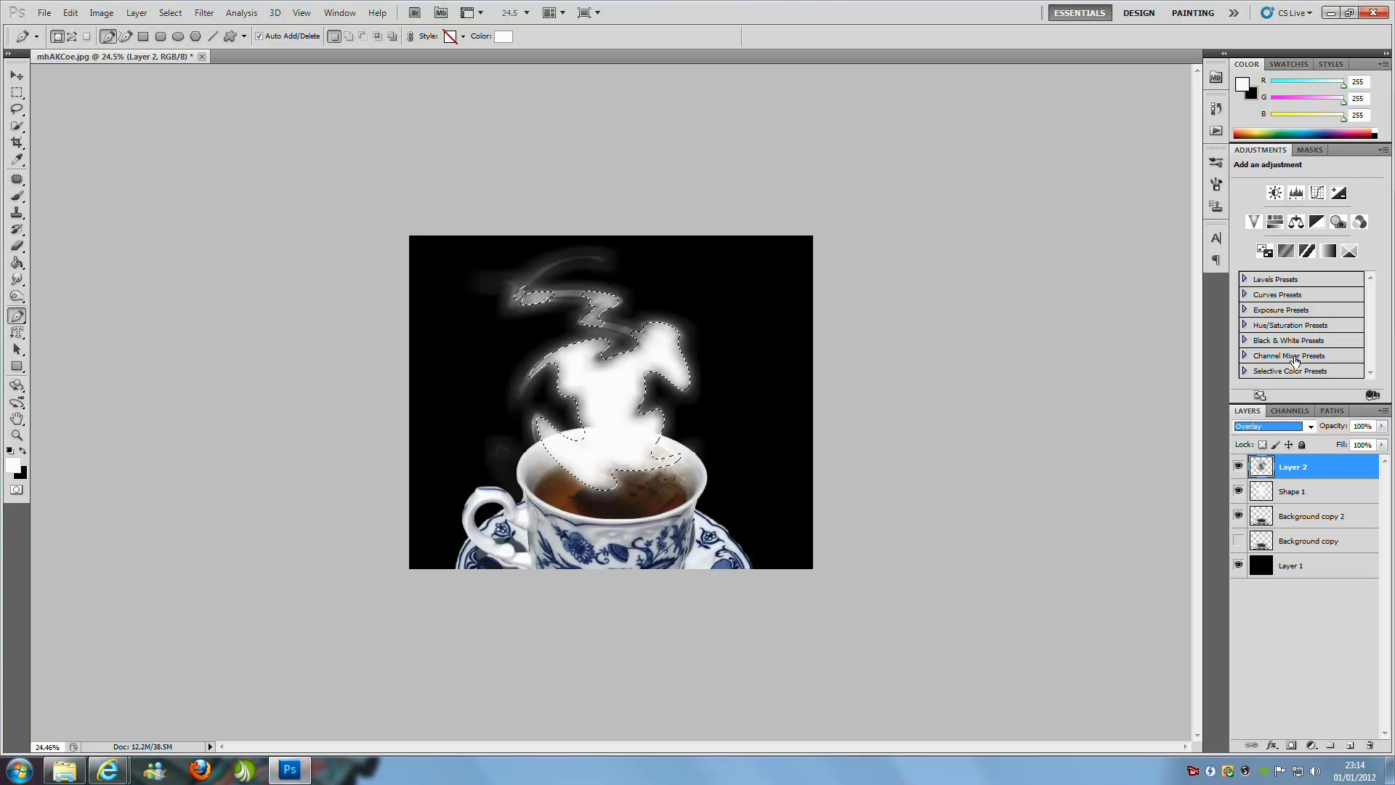
# Deselect, then give Shape 1 a Satin style with 30% opacity, 30 px distance and 13 px size.
pyautogui.click(1349, 492)
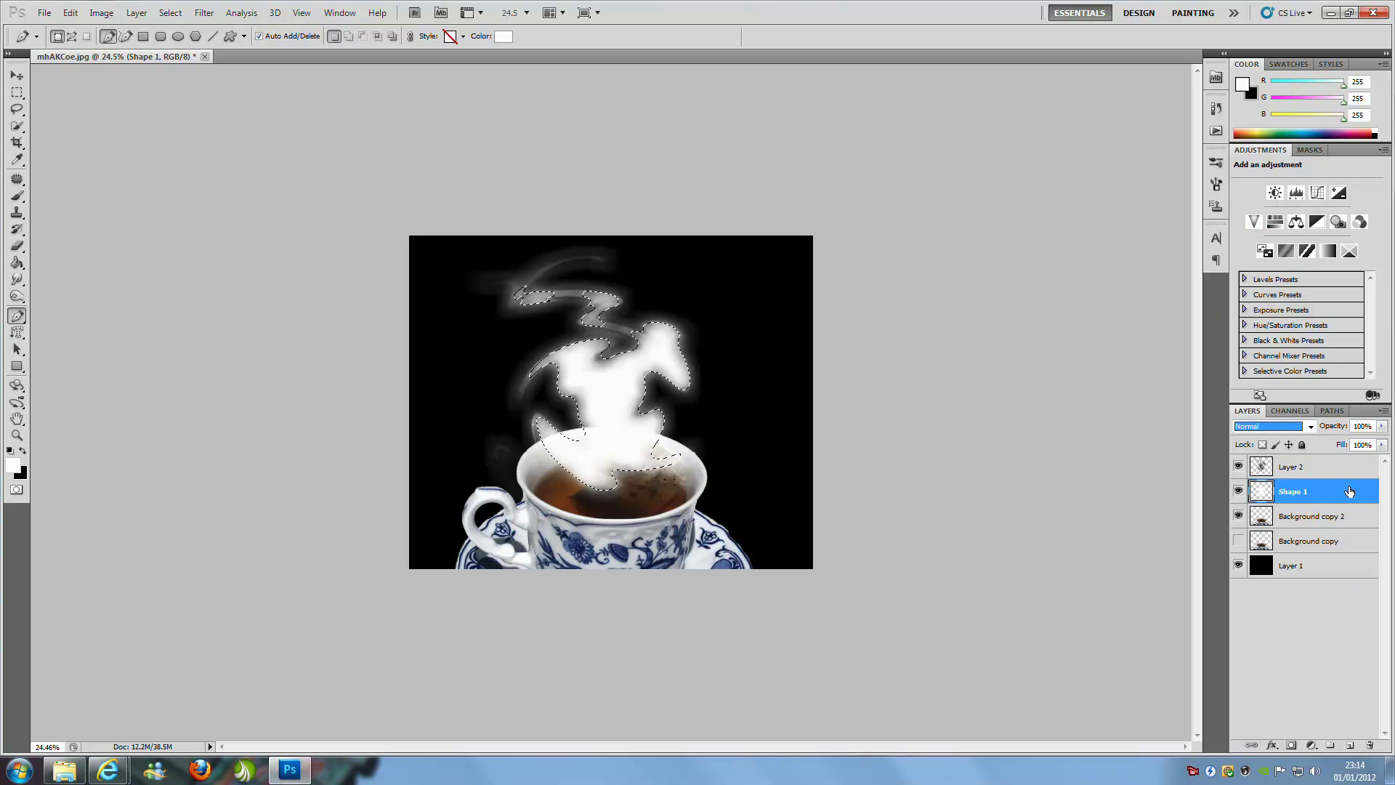
pyautogui.hotkey('ctrl', 'd')
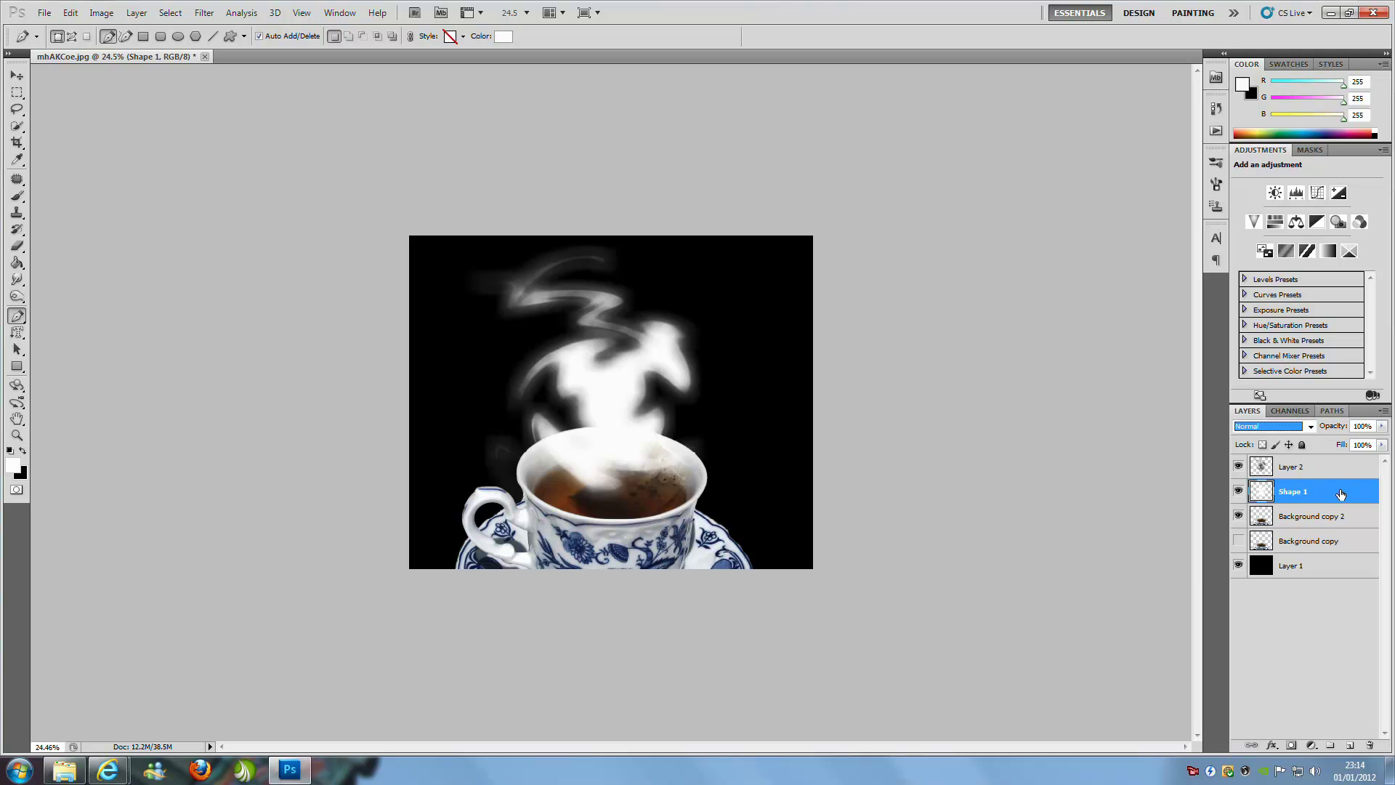
pyautogui.doubleClick(1341, 494)
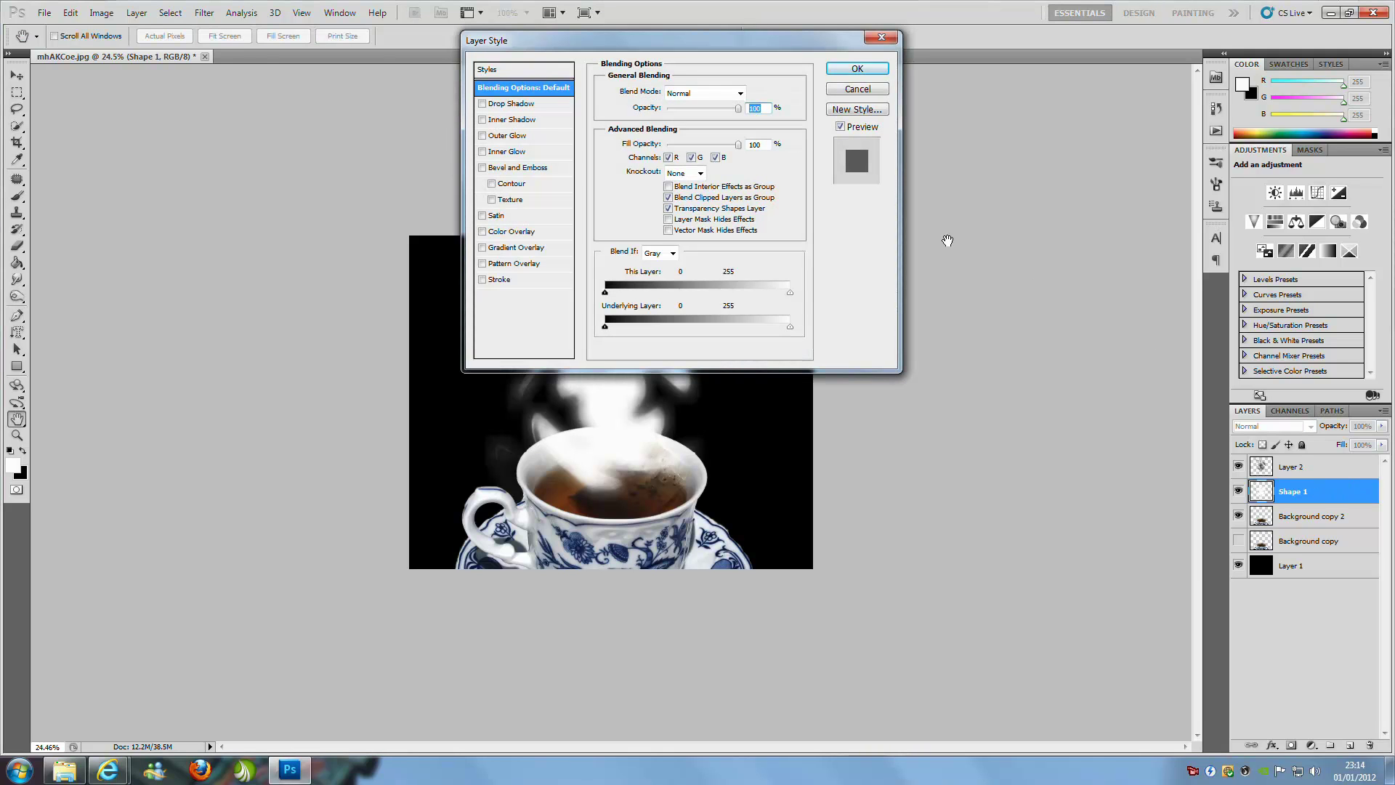
pyautogui.click(483, 217)
pyautogui.click(523, 220)
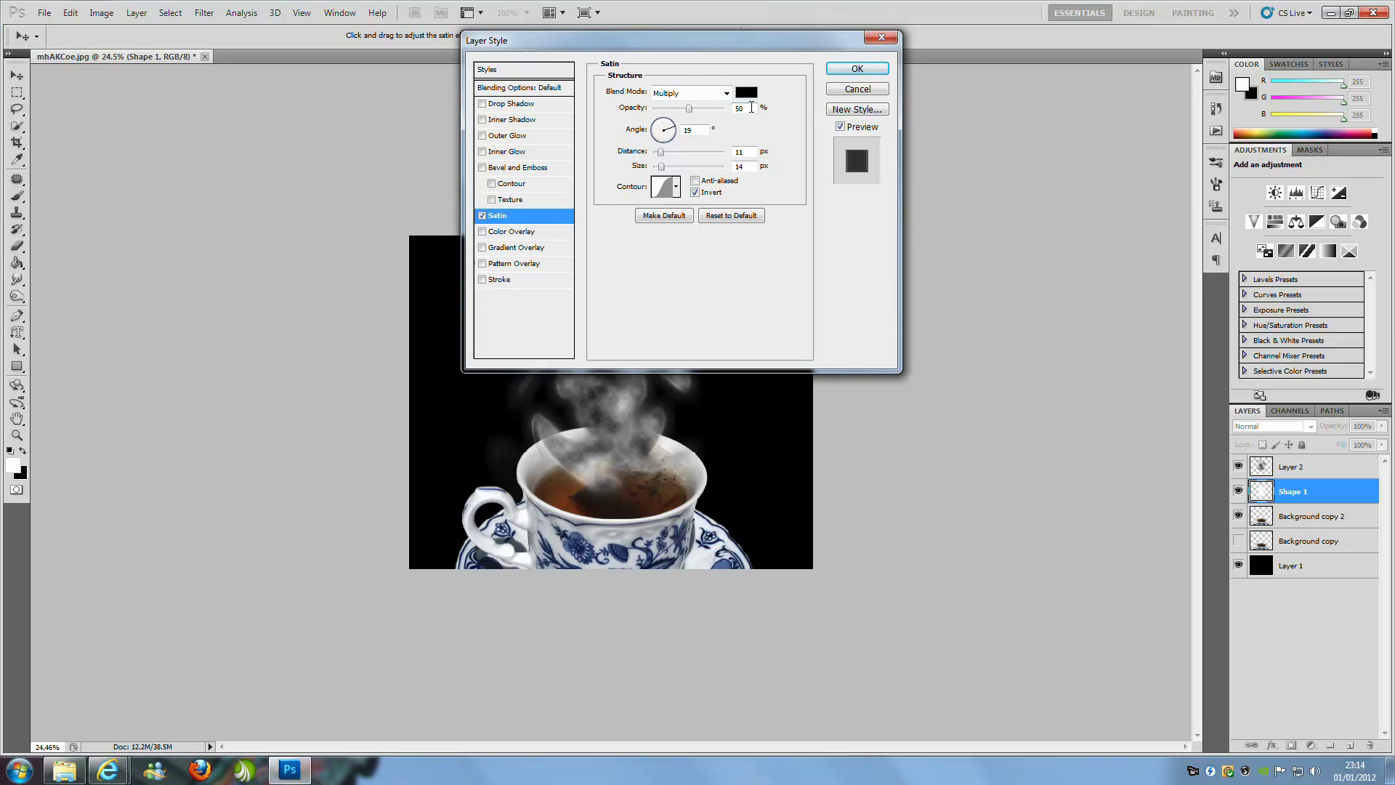
pyautogui.press('Tab')
pyautogui.write('30')
pyautogui.press('Tab')
pyautogui.press('Tab')
pyautogui.write('30')
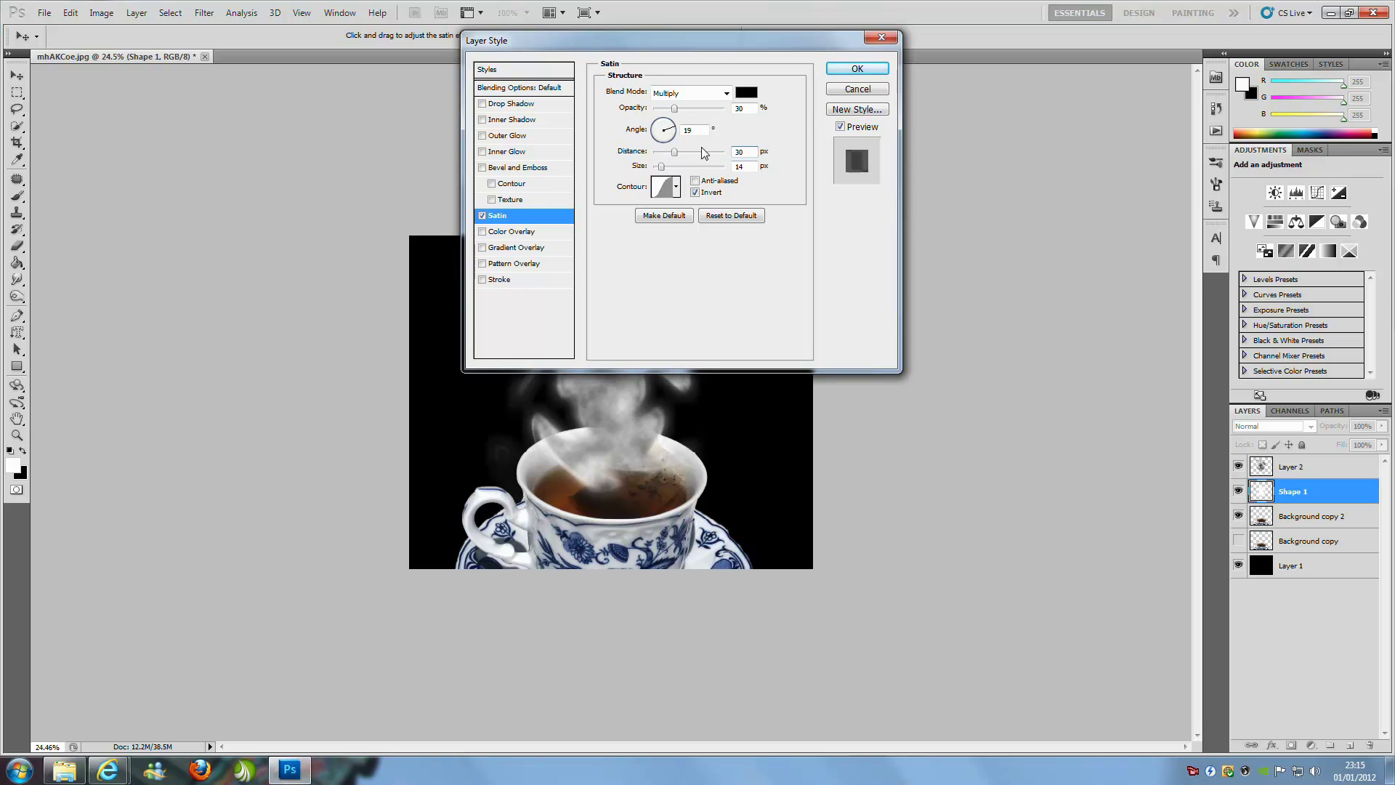
pyautogui.press('Tab')
pyautogui.write('13')
pyautogui.click(857, 70)
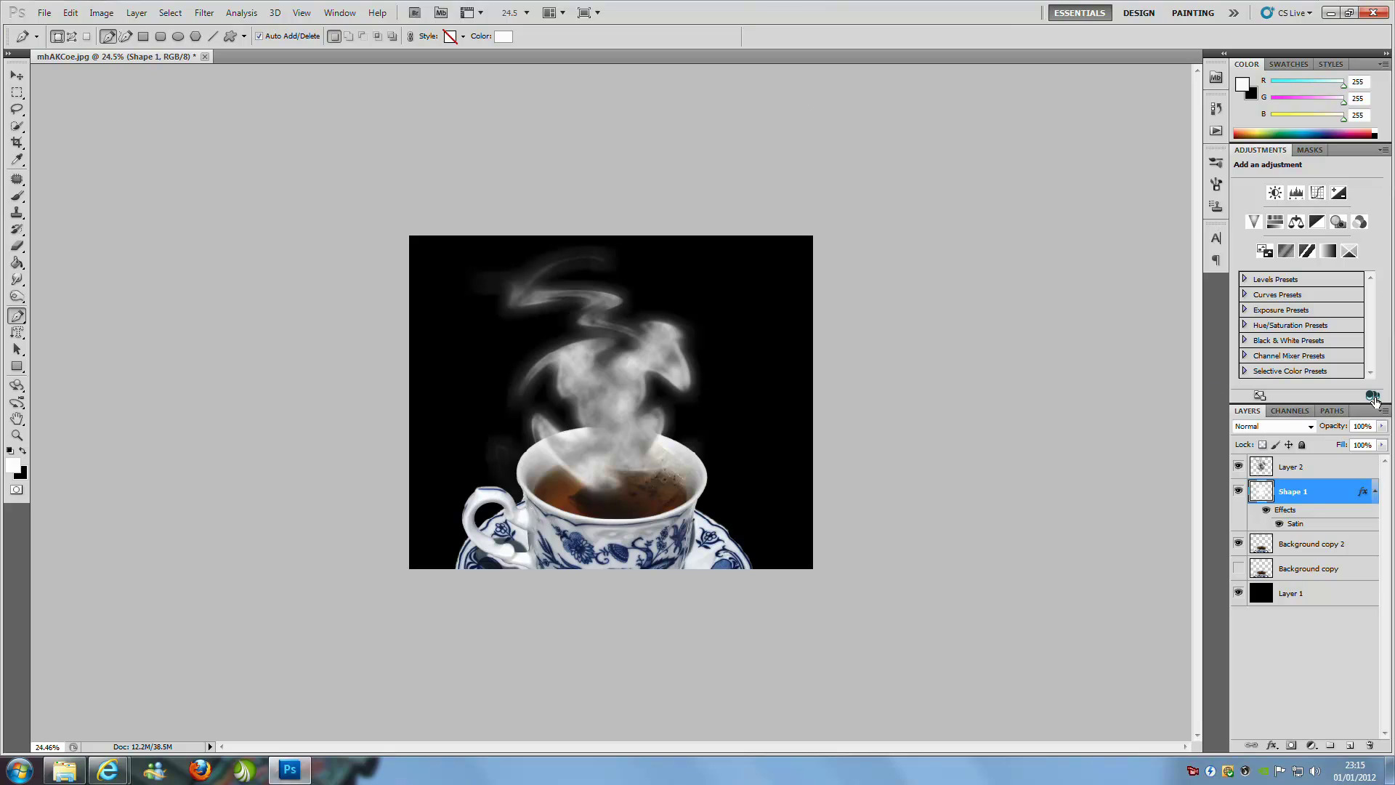
# Lower Shape 1 opacity to 43% and nudge the steam slightly upward.
pyautogui.click(1382, 426)
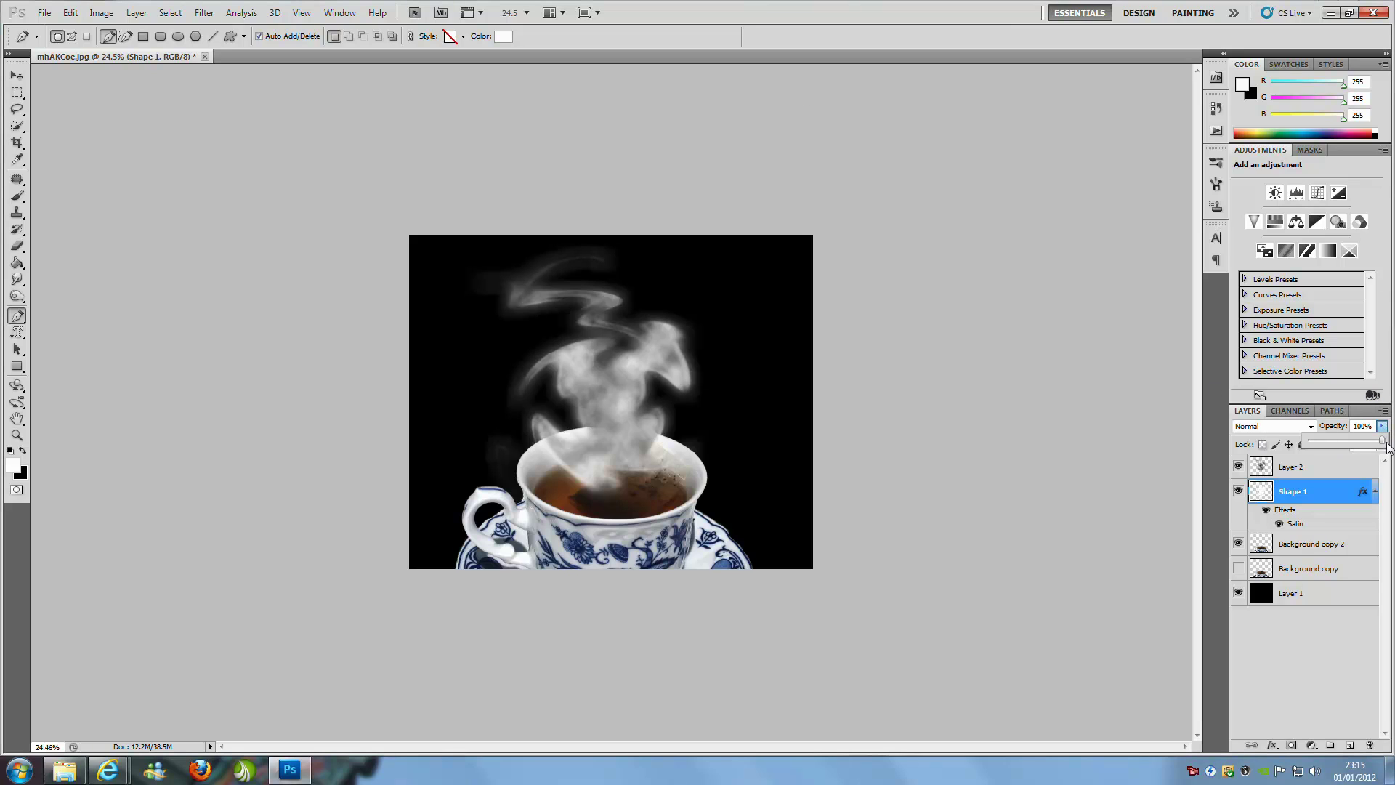
pyautogui.moveTo(1384, 445); pyautogui.dragTo(1335, 442)
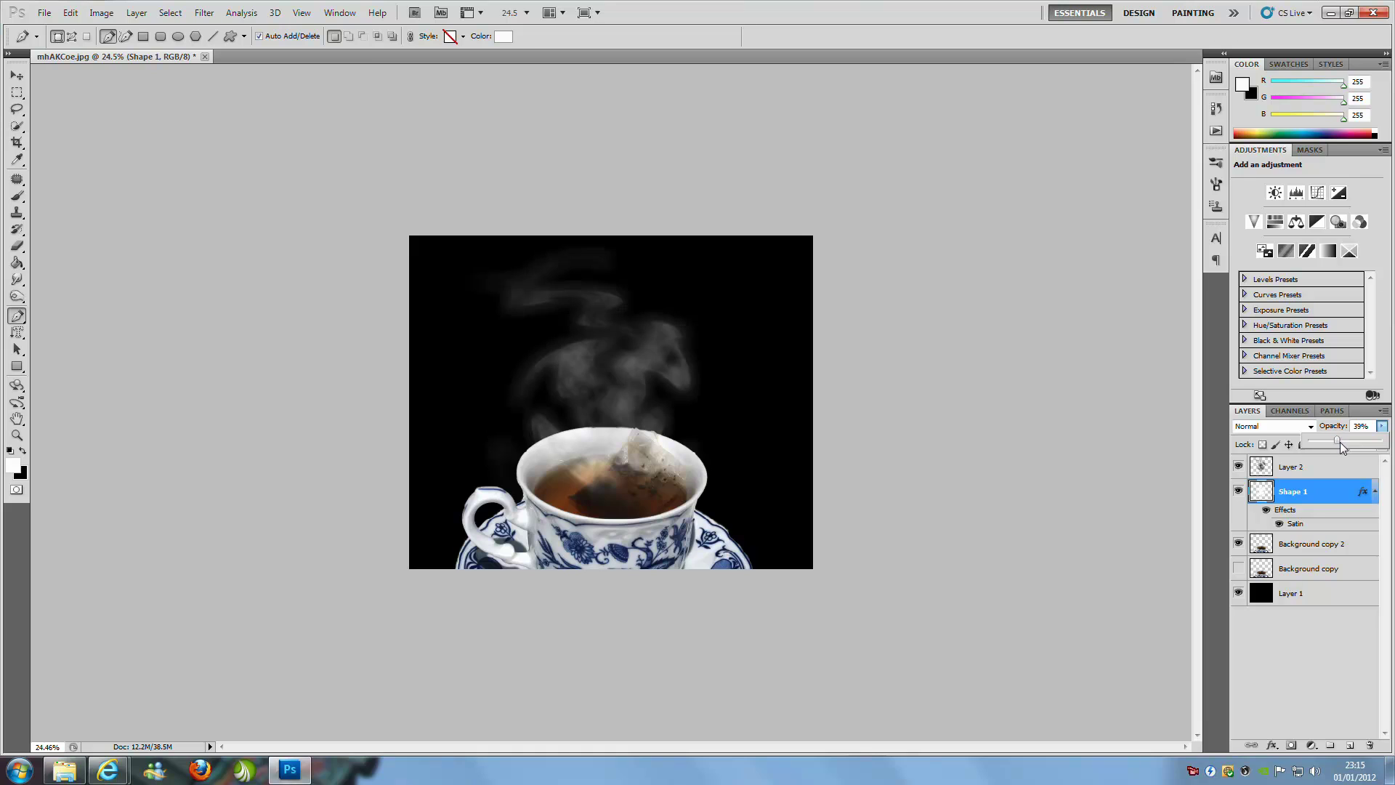
pyautogui.moveTo(1340, 442); pyautogui.dragTo(1339, 439)
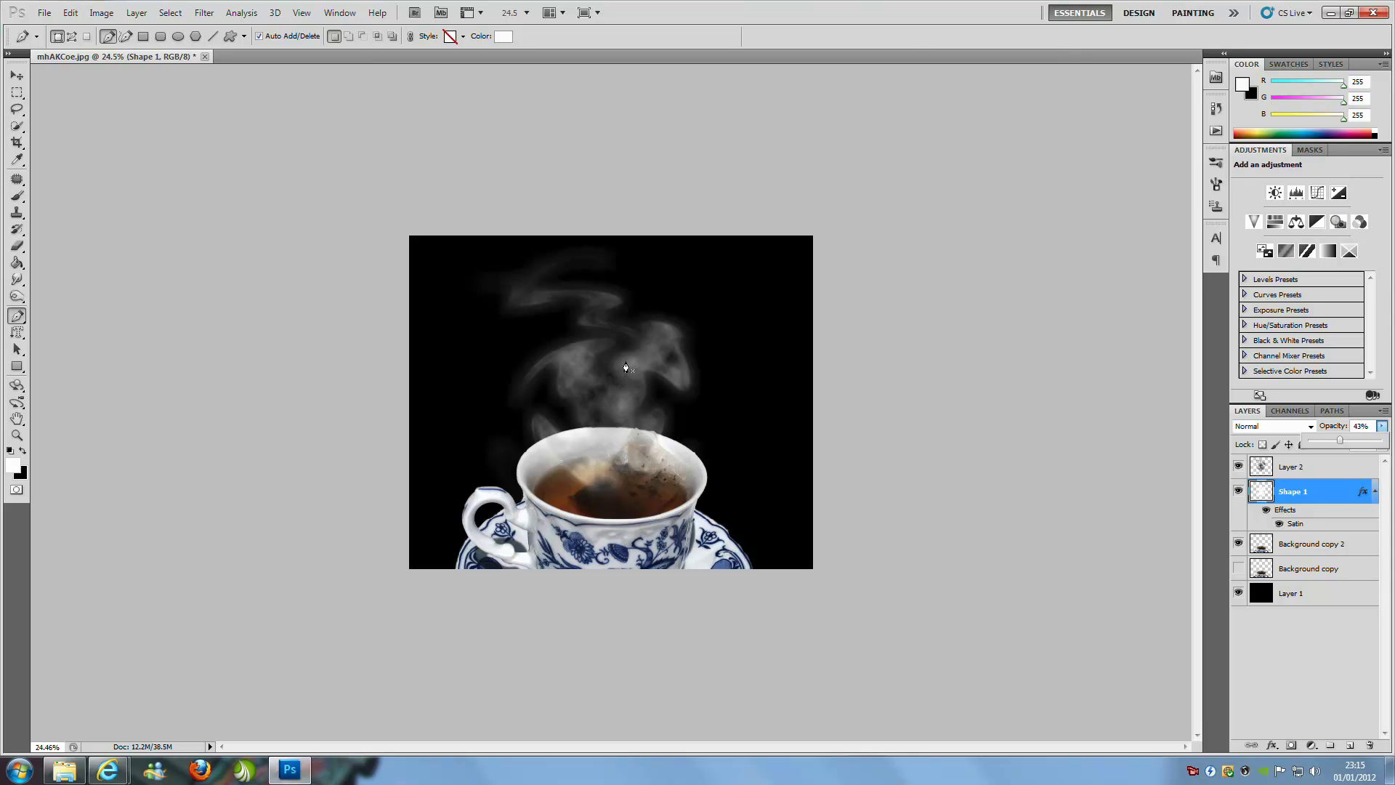
pyautogui.click(16, 79)
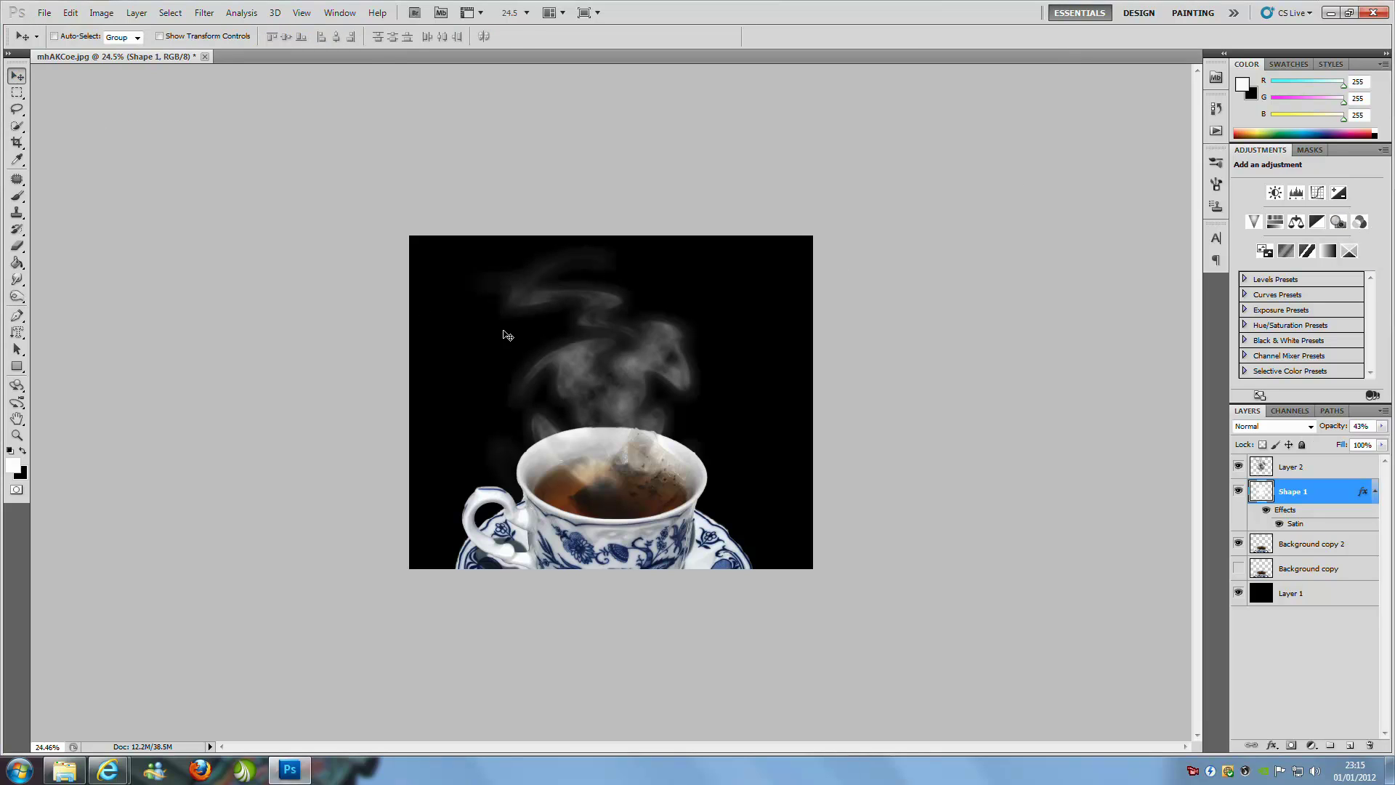
pyautogui.moveTo(607, 397); pyautogui.dragTo(608, 387)
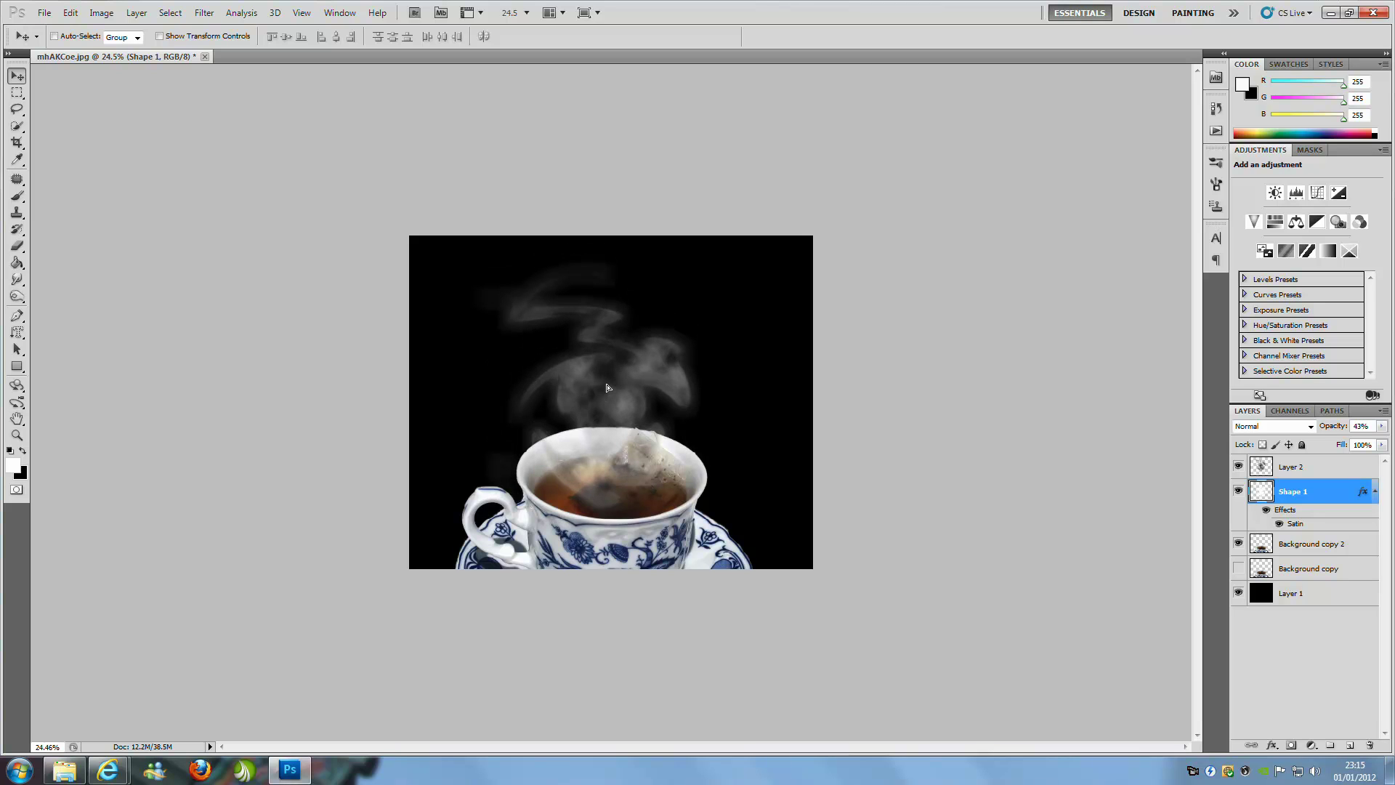
# Choose the Eraser with a soft round brush at 0% hardness.
pyautogui.click(17, 247)
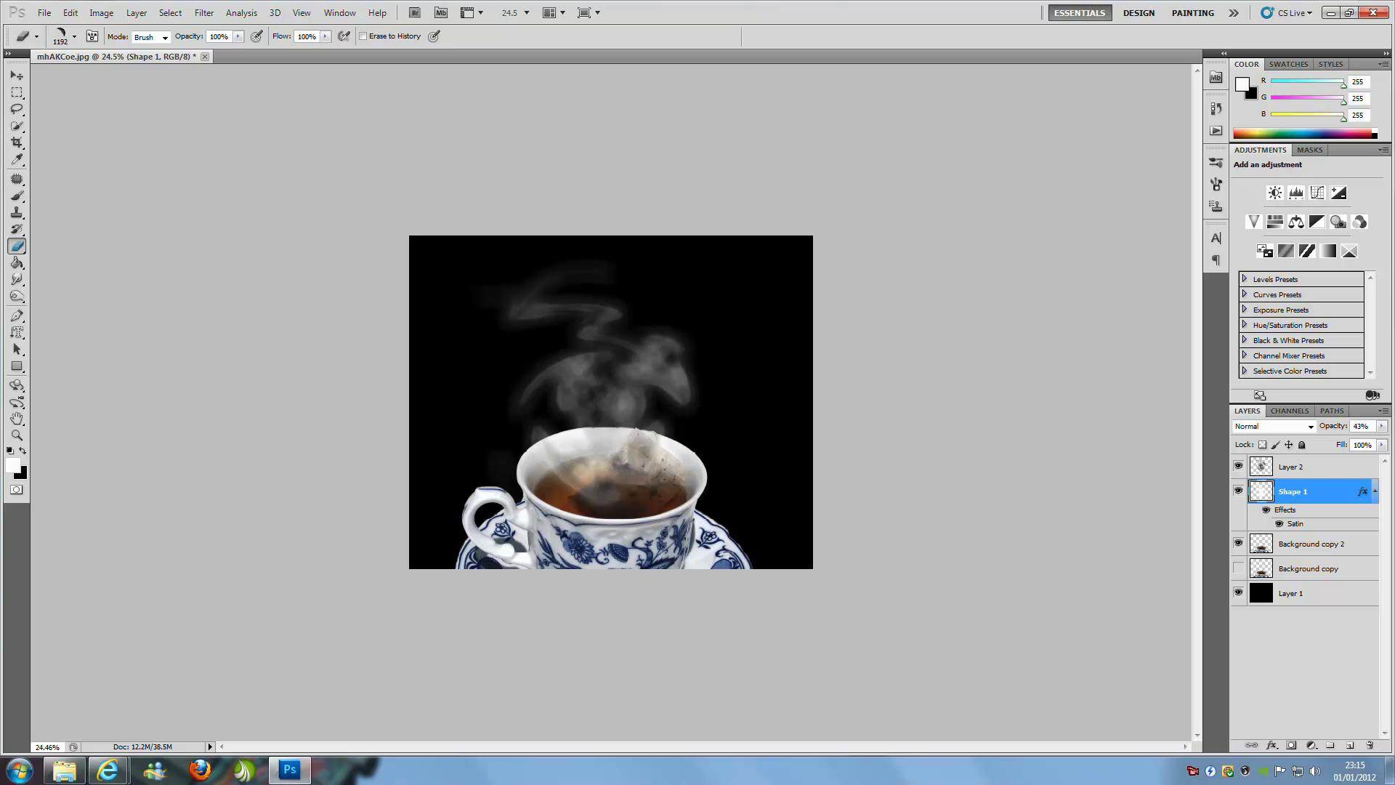
pyautogui.click(74, 36)
pyautogui.scroll(3, 87, 203)
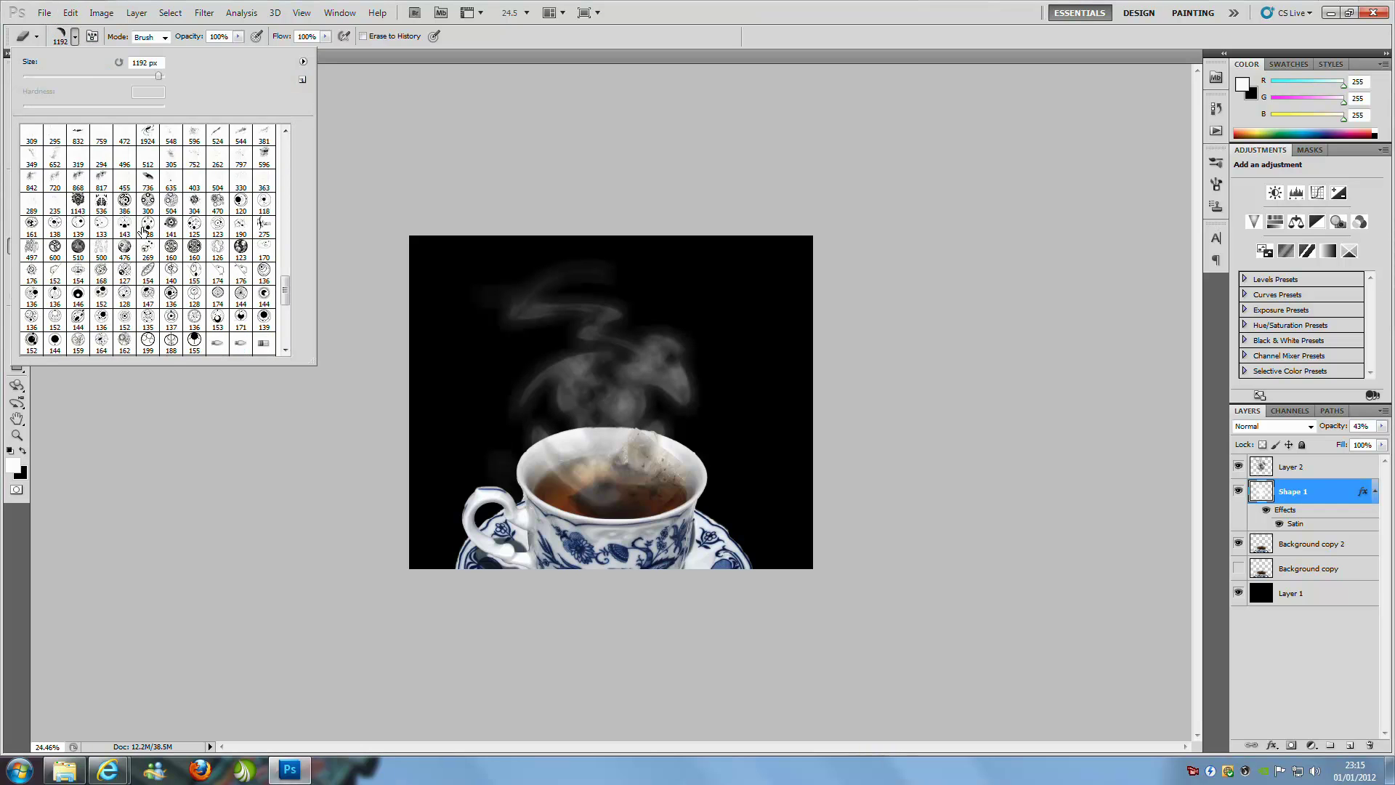
pyautogui.scroll(5, 143, 231)
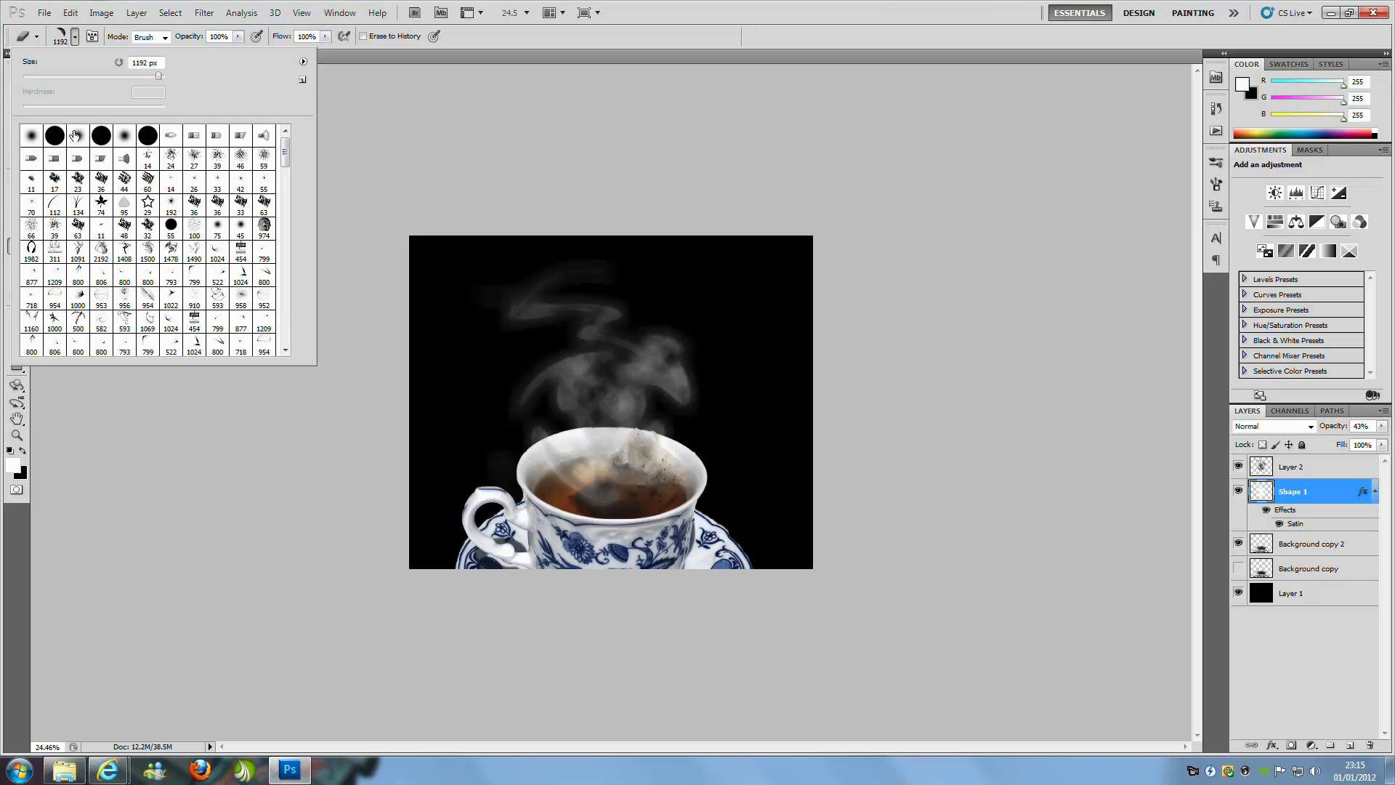
pyautogui.click(78, 135)
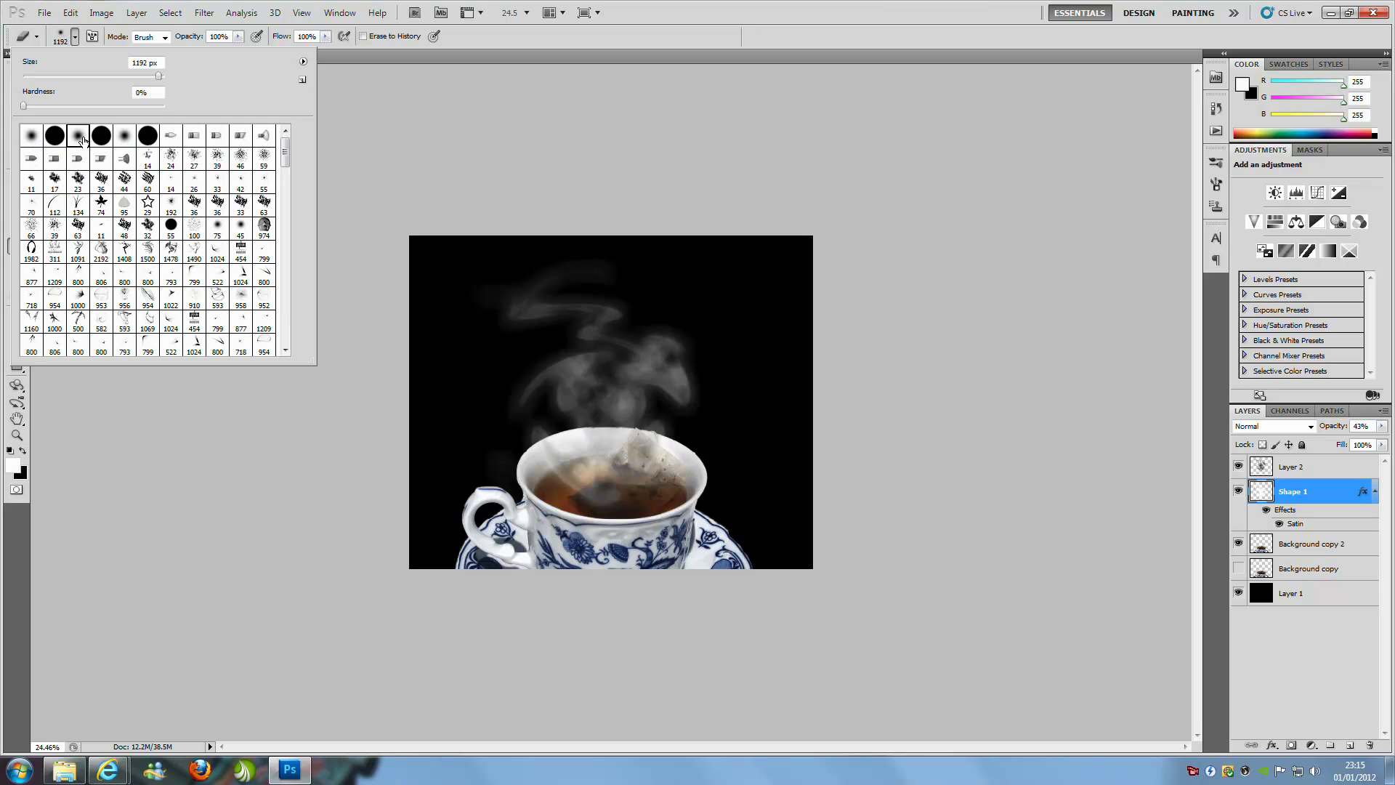
pyautogui.click(75, 36)
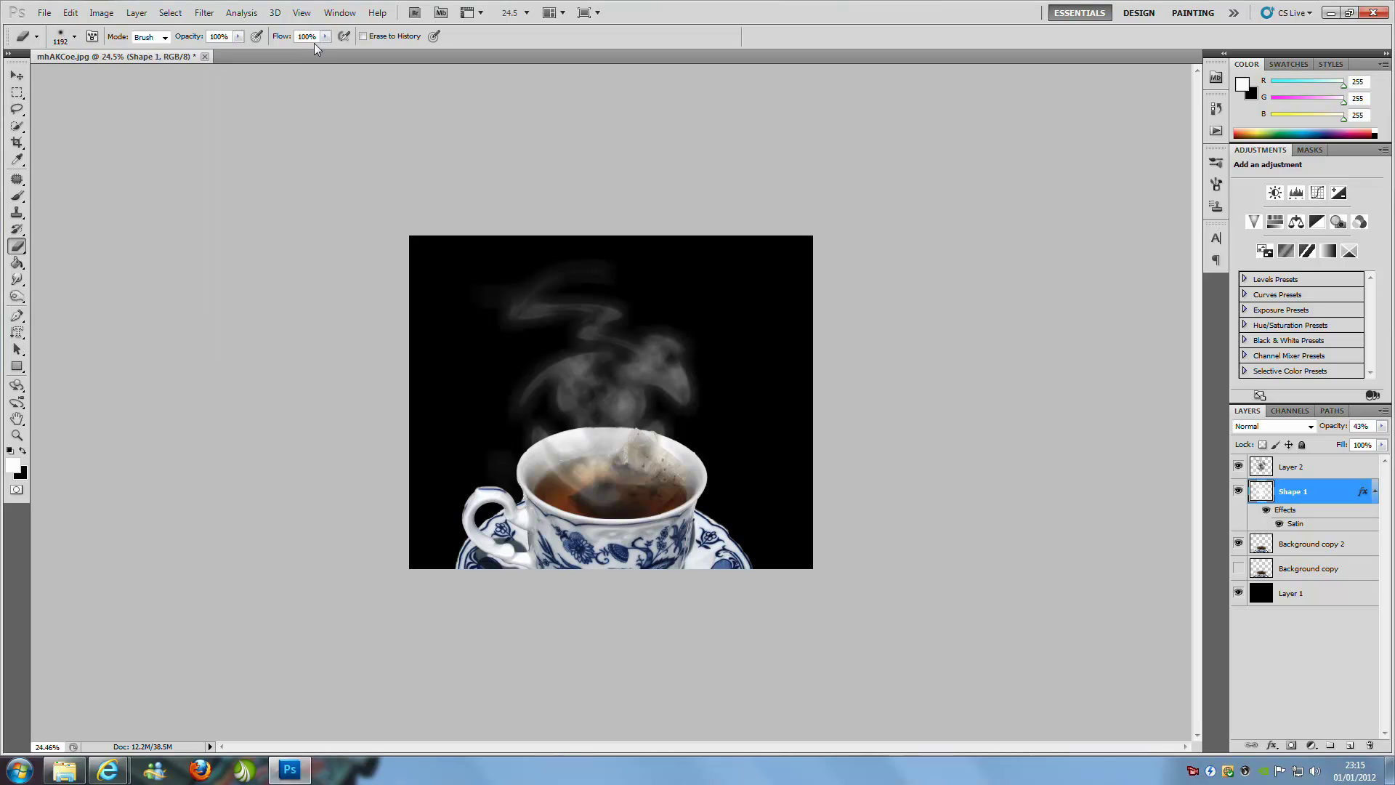
# Erase parts of the steam wisps at 35% eraser opacity, then at 57%.
pyautogui.click(237, 36)
pyautogui.moveTo(196, 50); pyautogui.dragTo(190, 51)
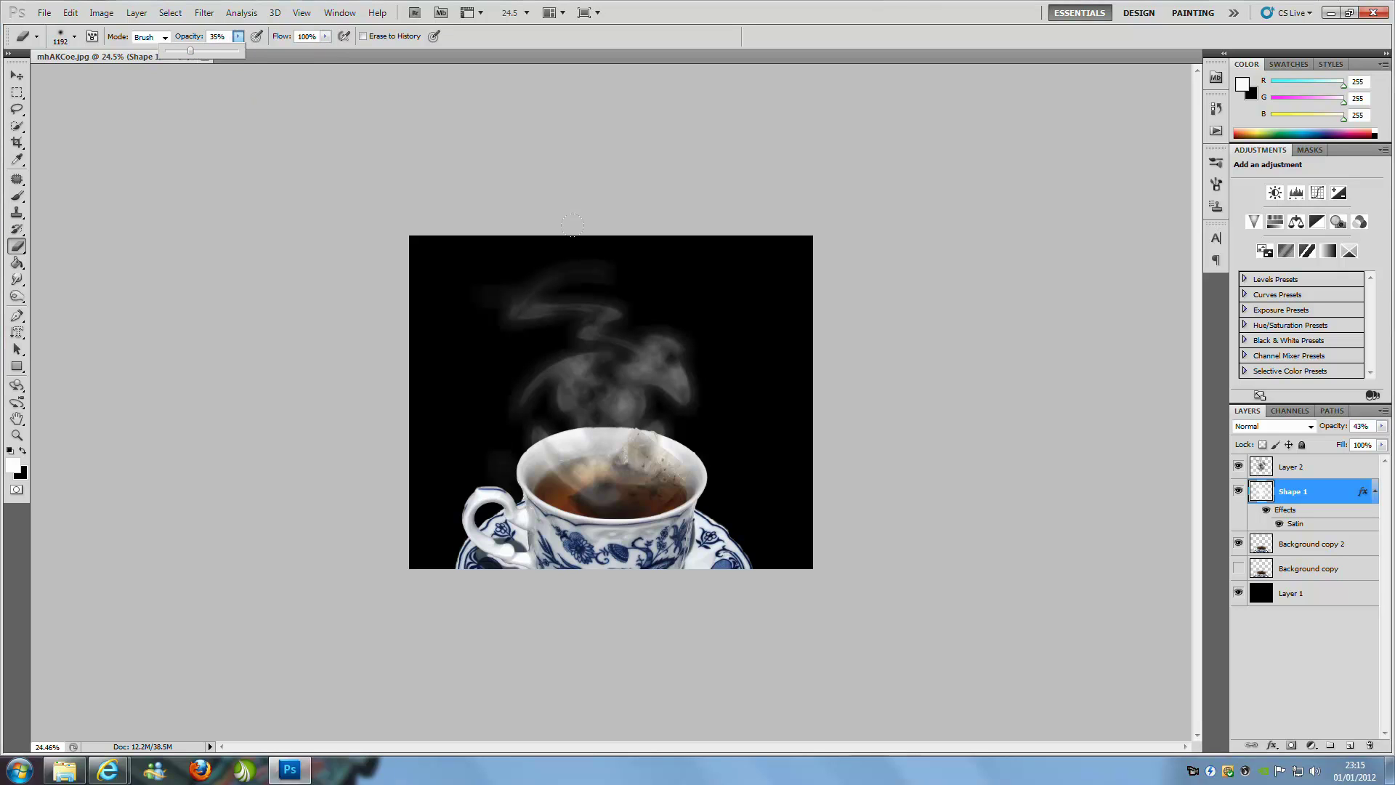
pyautogui.click(513, 131)
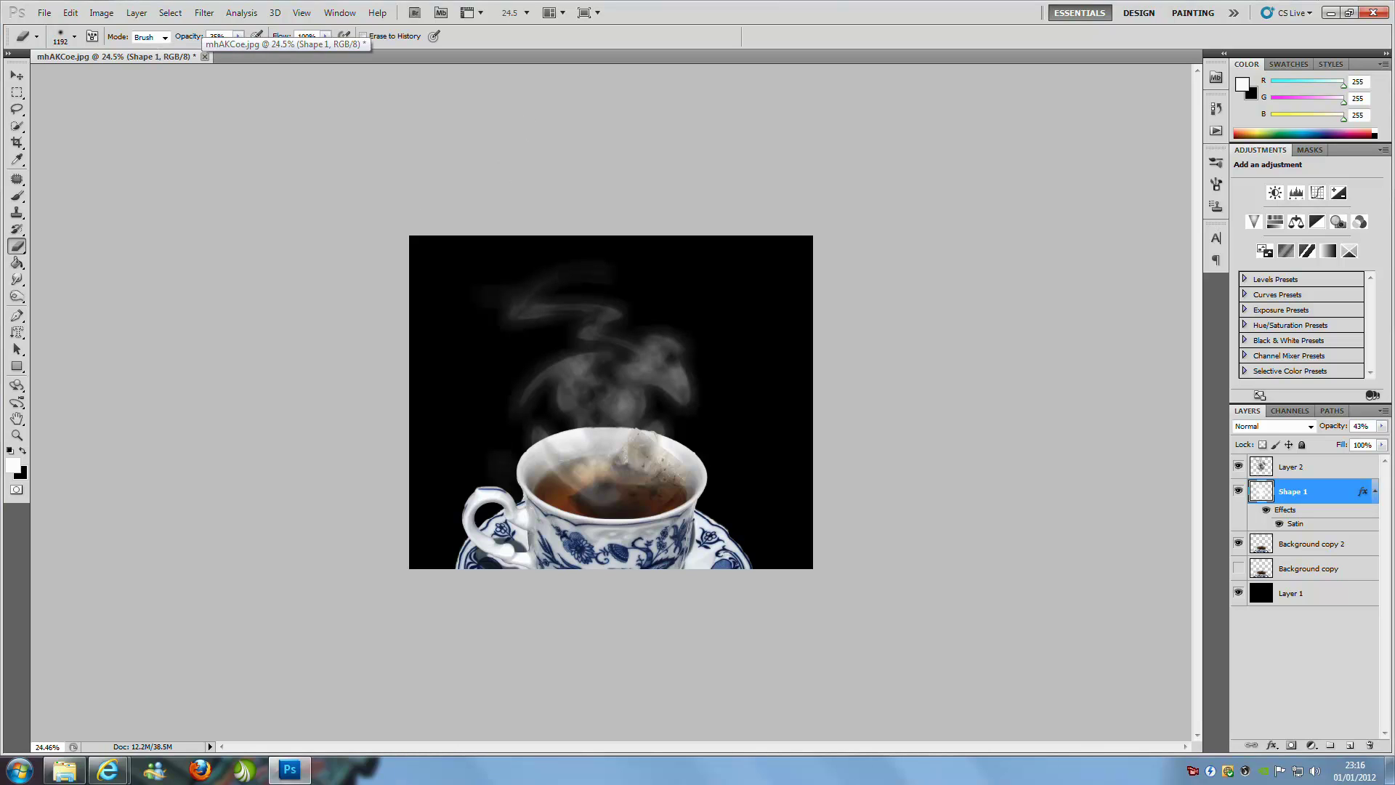
pyautogui.moveTo(508, 319); pyautogui.dragTo(581, 287)
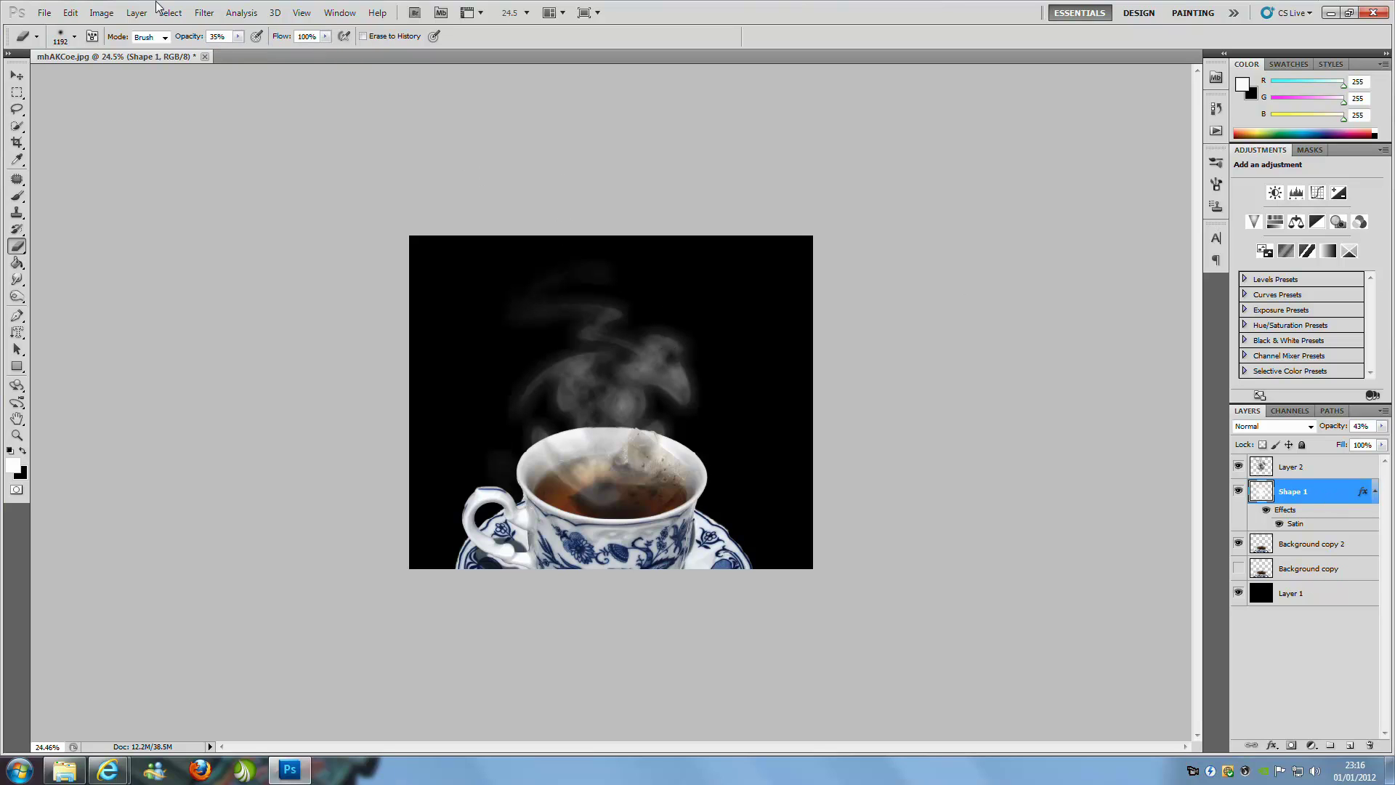
pyautogui.click(238, 36)
pyautogui.click(622, 226)
pyautogui.moveTo(658, 360); pyautogui.dragTo(662, 367)
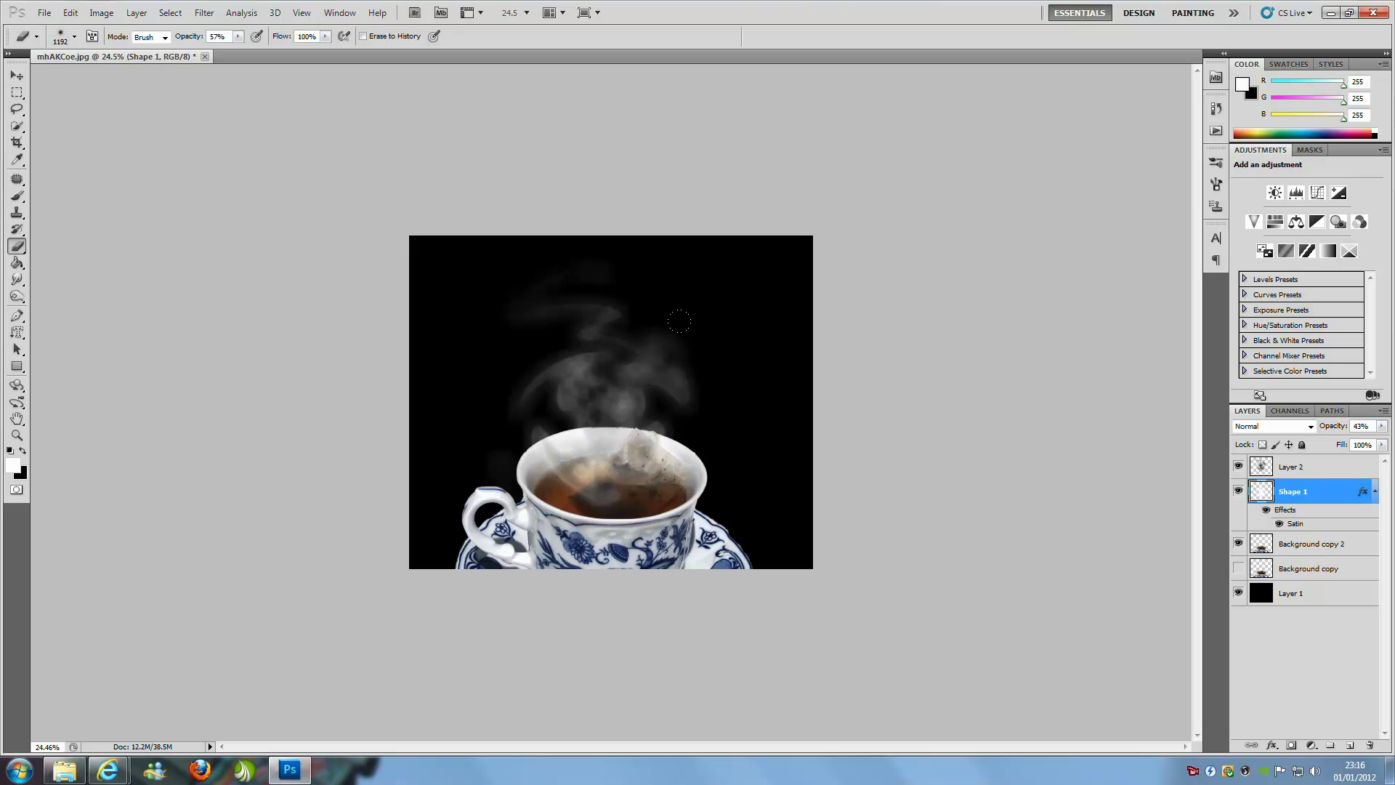